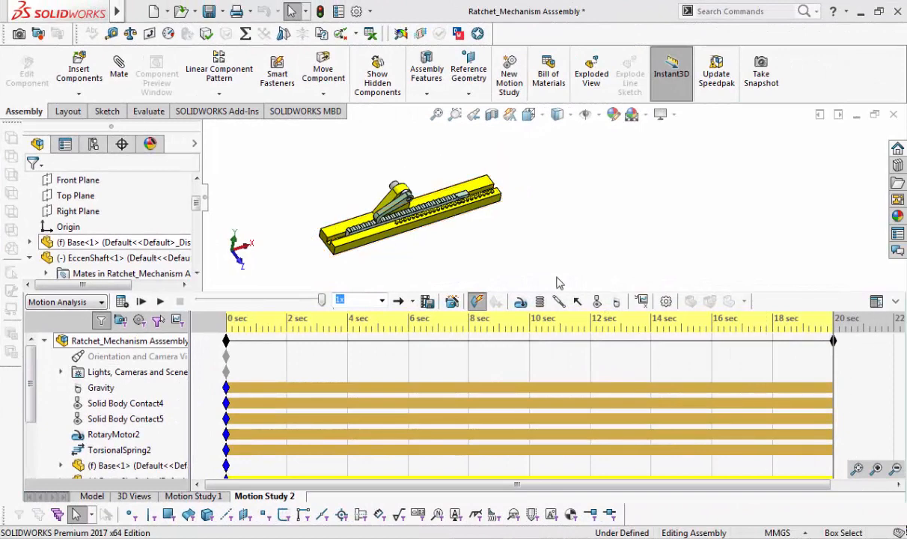
Show the assembly outside the motion study and examine the rack, pawl and row of pins from several angles
click(92, 496)
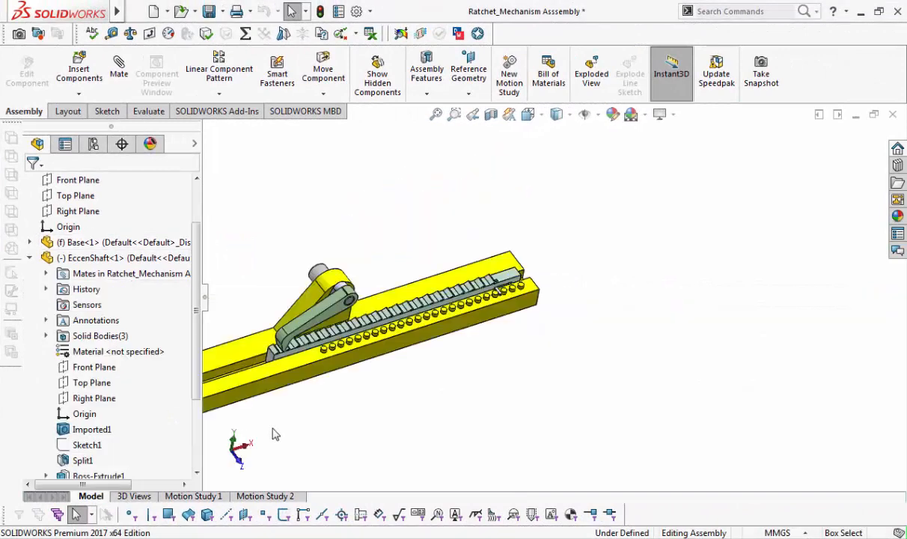
scroll(405, 397, up, 5)
middle_drag(401, 392, 311, 359)
scroll(467, 310, down, 9)
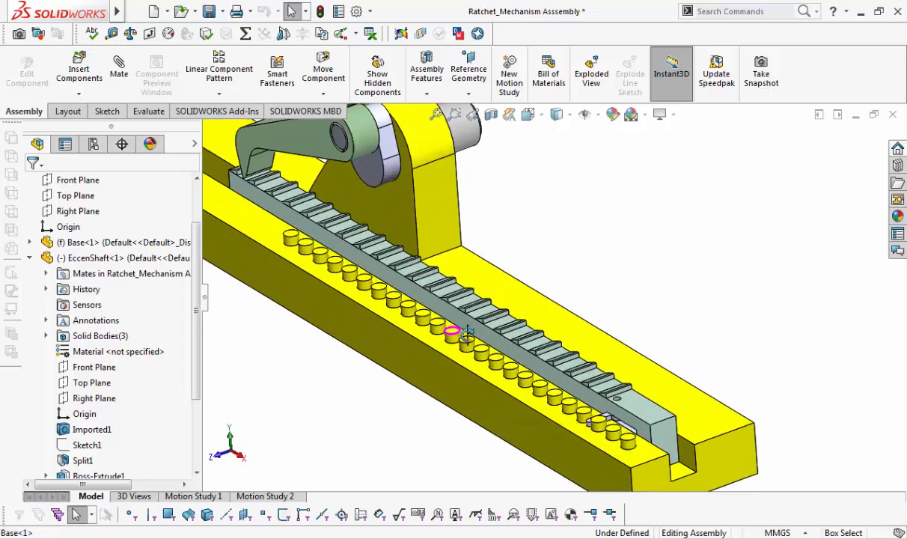
middle_drag(460, 332, 415, 403)
scroll(494, 431, up, 3)
Return to Motion Study 2 and collapse its timeline so the whole ratchet assembly fits in the view
click(291, 495)
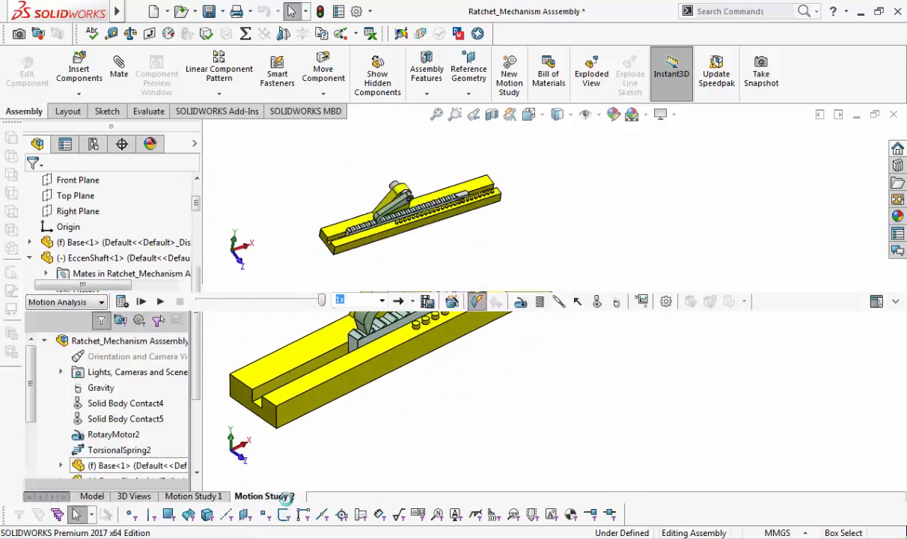
click(894, 302)
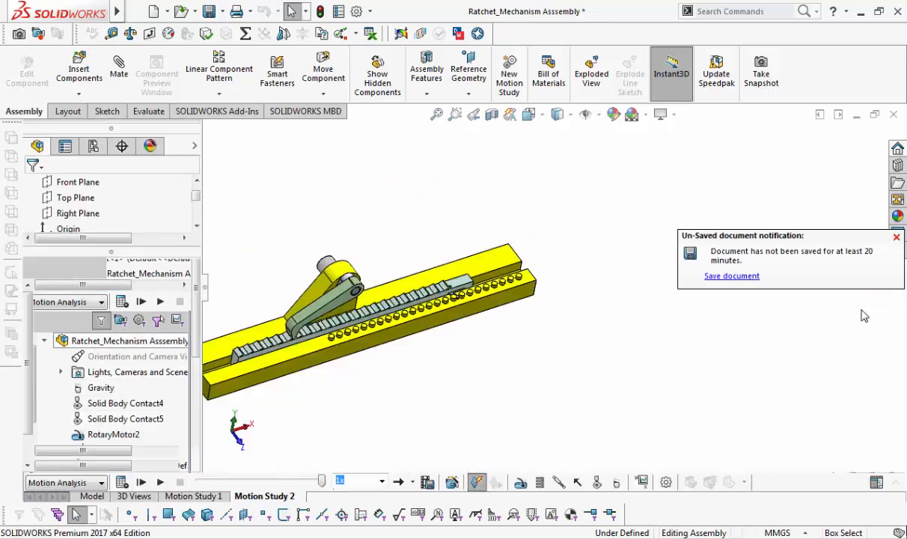
scroll(371, 430, up, 3)
scroll(408, 318, down, 4)
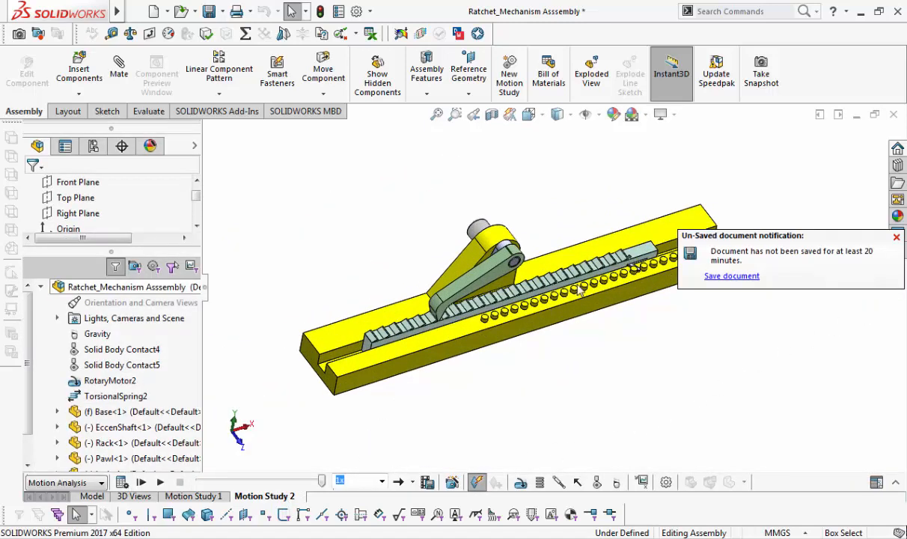
click(731, 276)
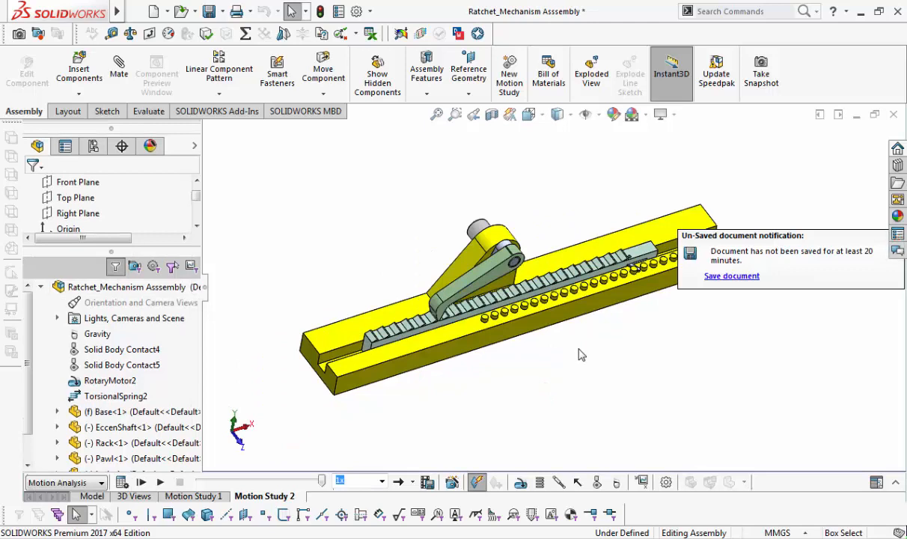
Play Motion Study 2 and watch closely how the pawl drives the rack and the lock catches on the pins
click(160, 482)
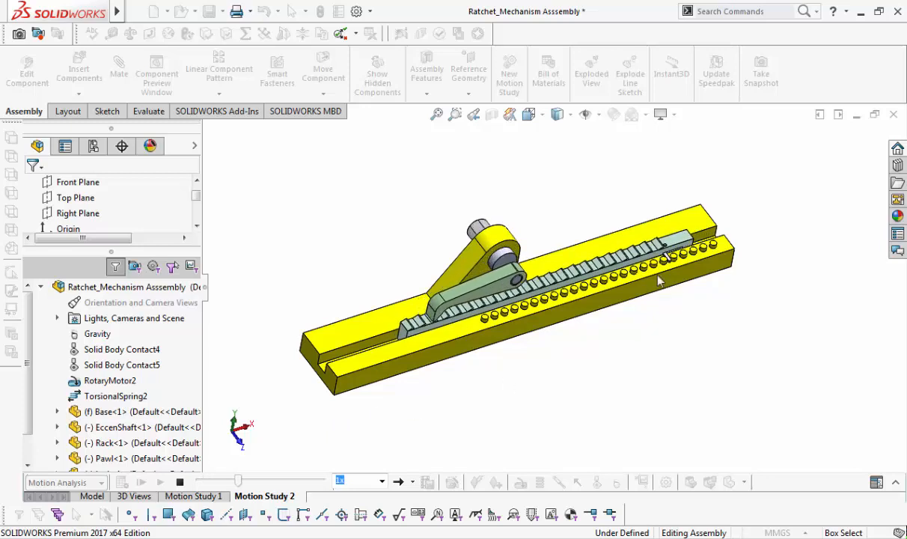
scroll(658, 281, down, 5)
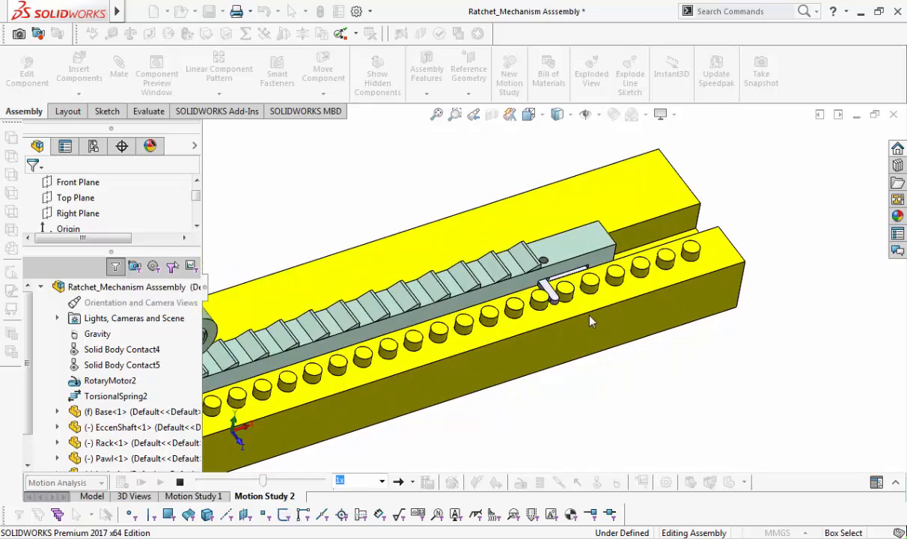
scroll(591, 318, up, 5)
scroll(442, 338, down, 6)
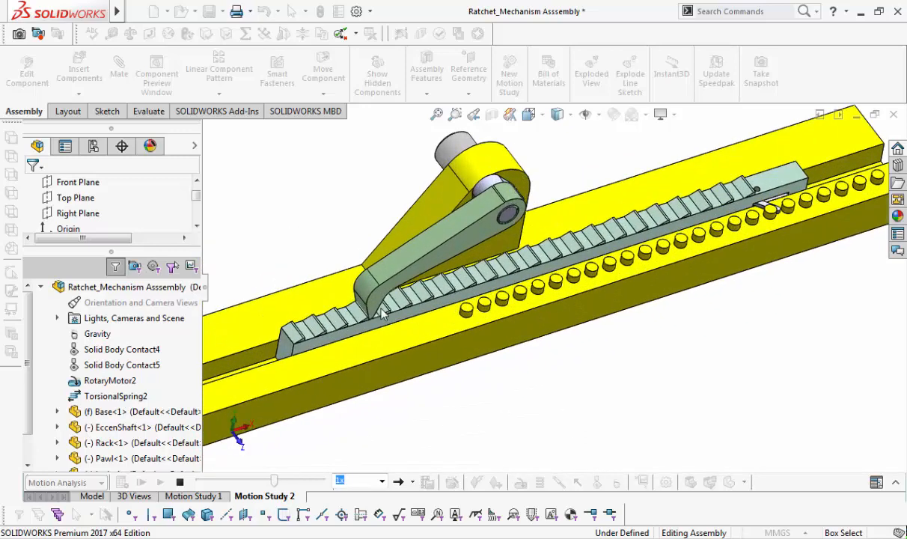
scroll(381, 314, down, 2)
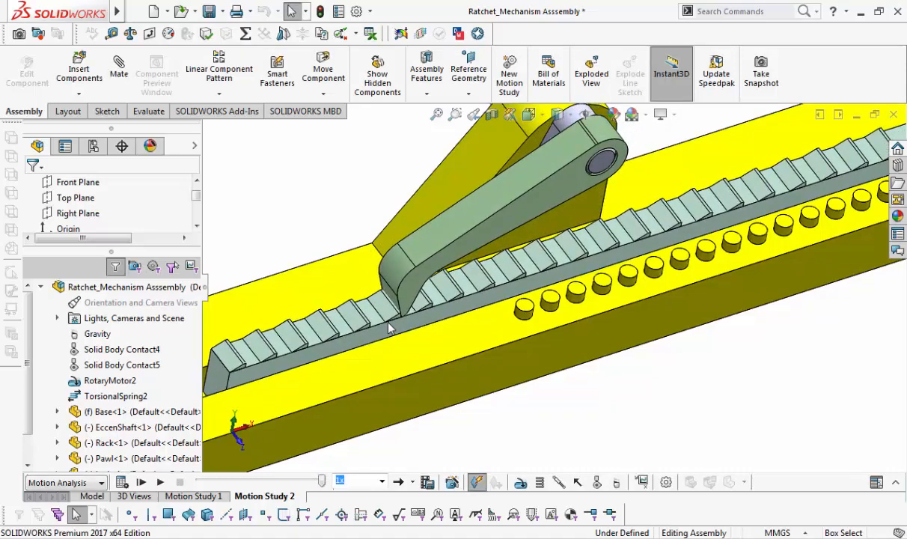
scroll(475, 370, up, 6)
scroll(668, 201, down, 1)
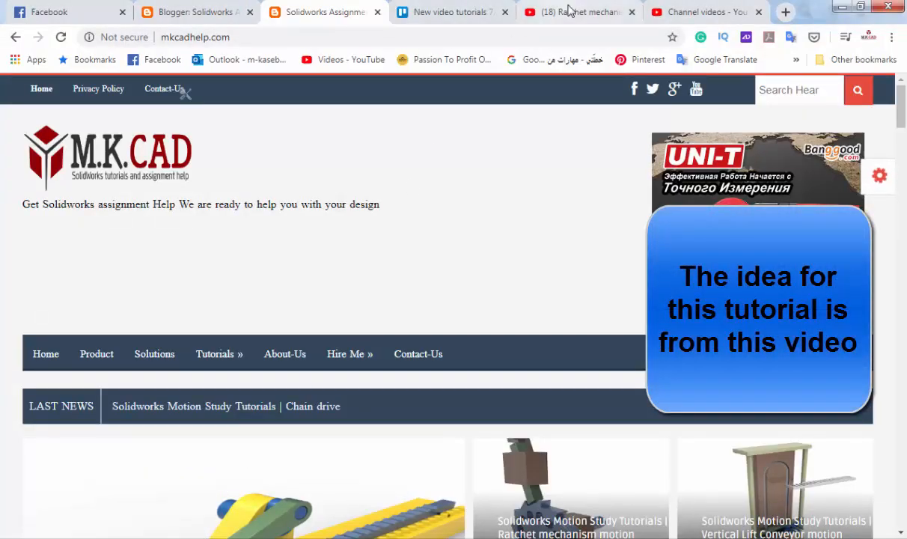
In the browser, open the YouTube video "Ratchet mechanism 6", look over its description and play it
click(570, 11)
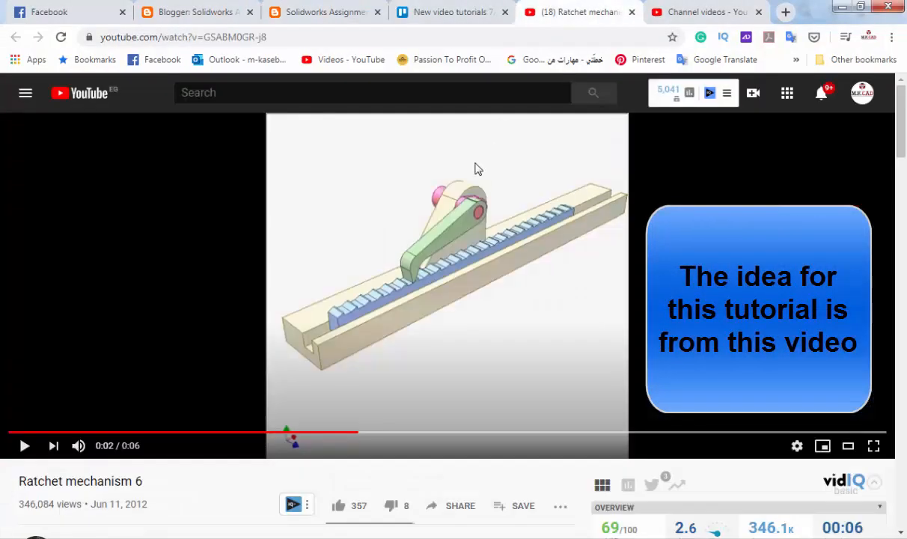
scroll(172, 416, down, 3)
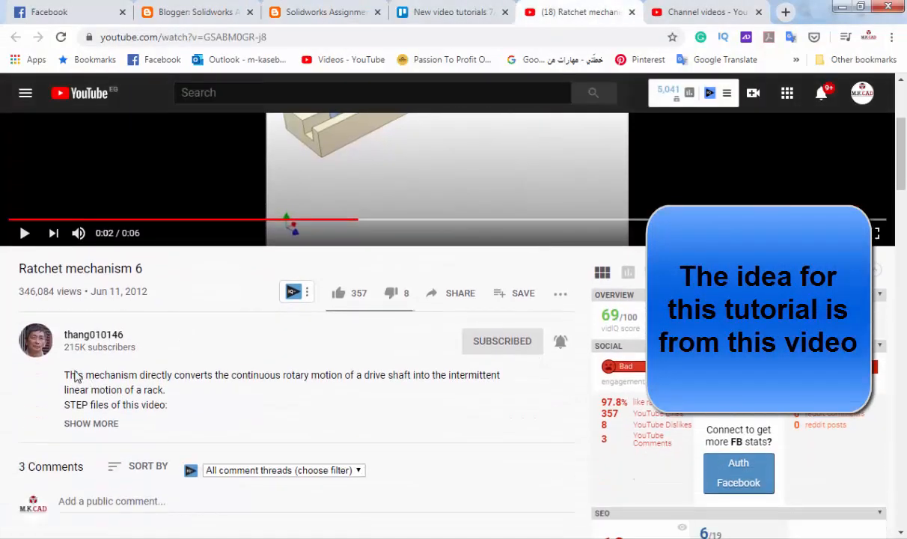
scroll(111, 352, up, 3)
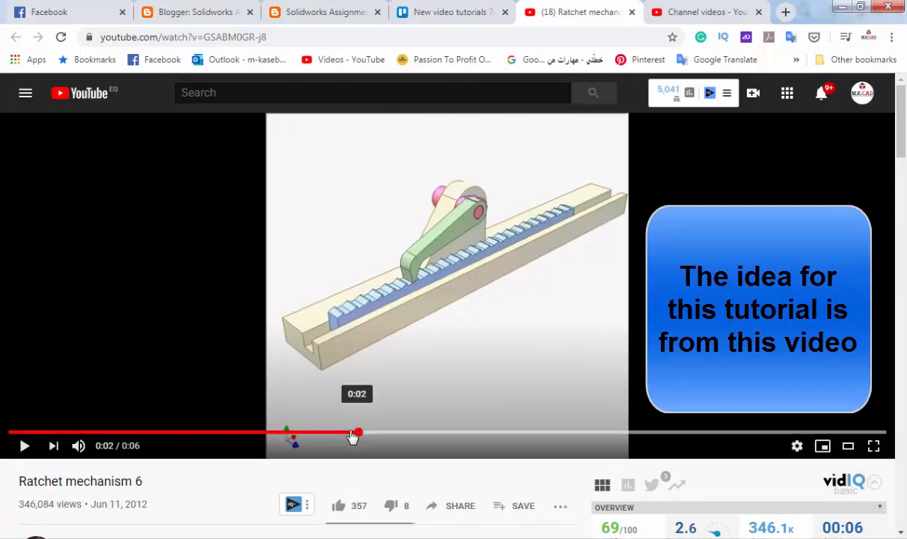
click(25, 445)
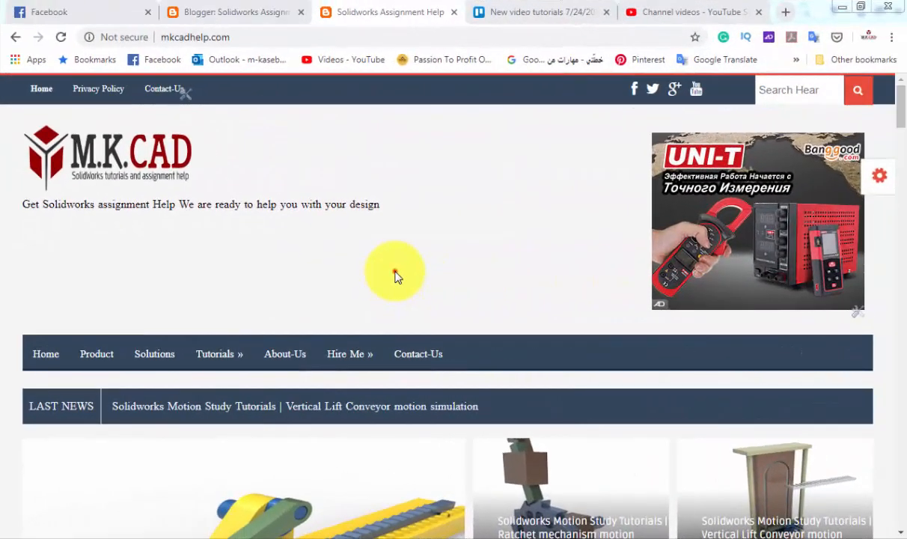
Browse the mkcadhelp.com home page and open the "Ratchet mechanism-2 motion simulation" tutorial
scroll(397, 278, down, 4)
scroll(396, 279, down, 2)
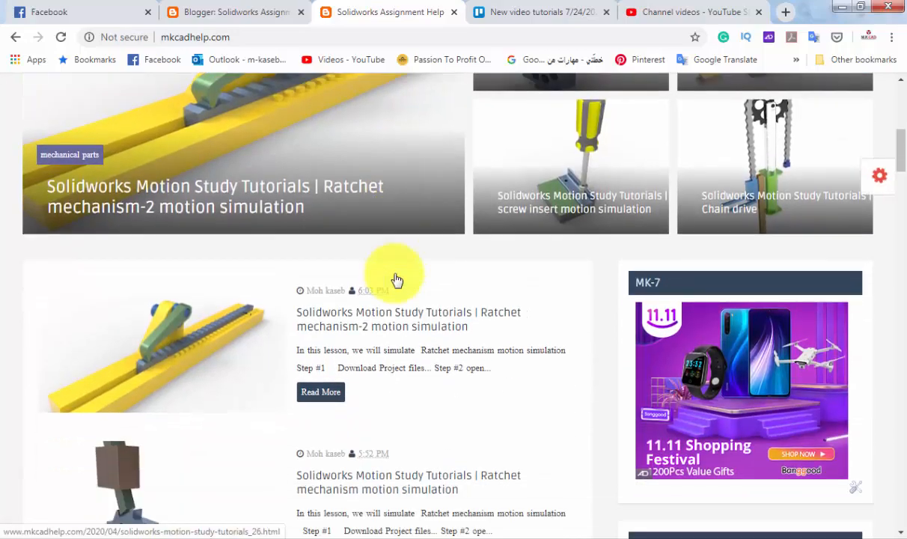
scroll(396, 279, up, 5)
scroll(396, 280, up, 1)
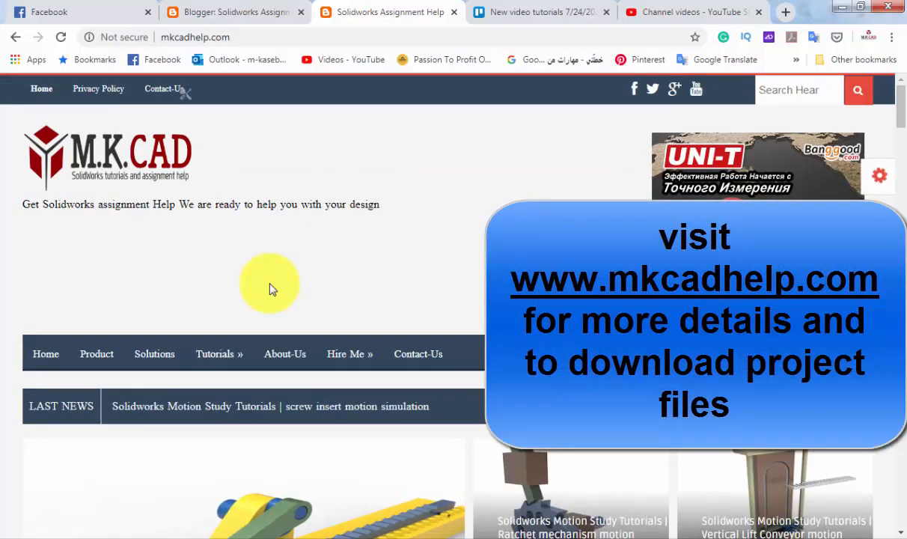
scroll(271, 290, down, 5)
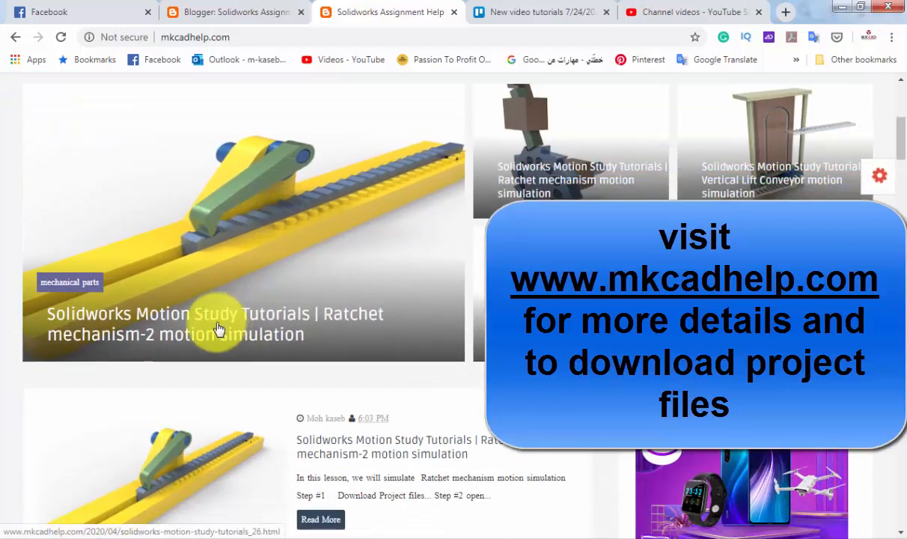
scroll(214, 330, down, 1)
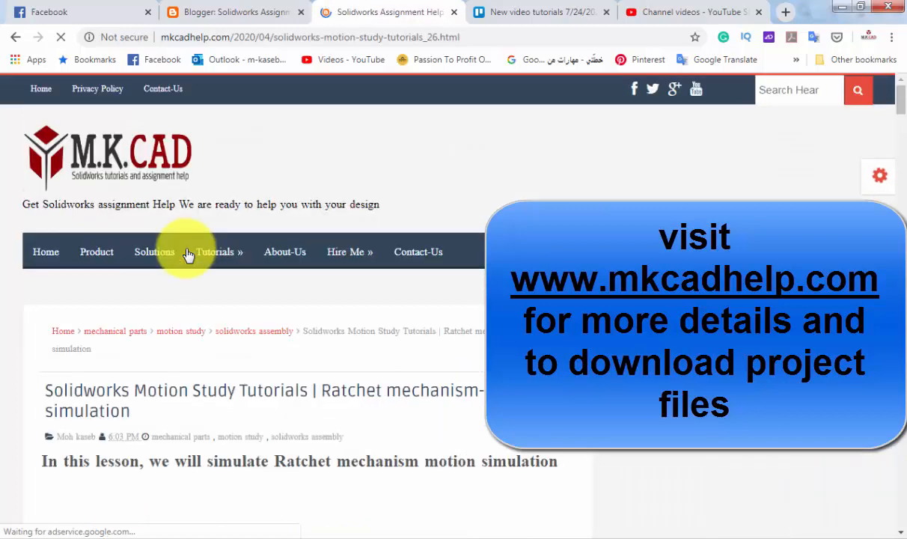
Follow the tutorial's project files link to the GrabCAD model page, dismiss the content notice and bring the download option into view
scroll(211, 347, down, 4)
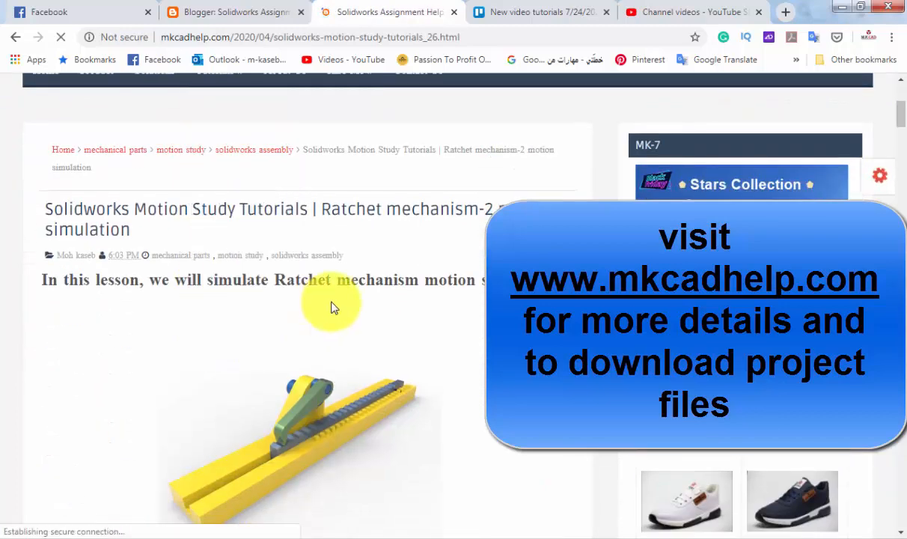
scroll(332, 308, down, 1)
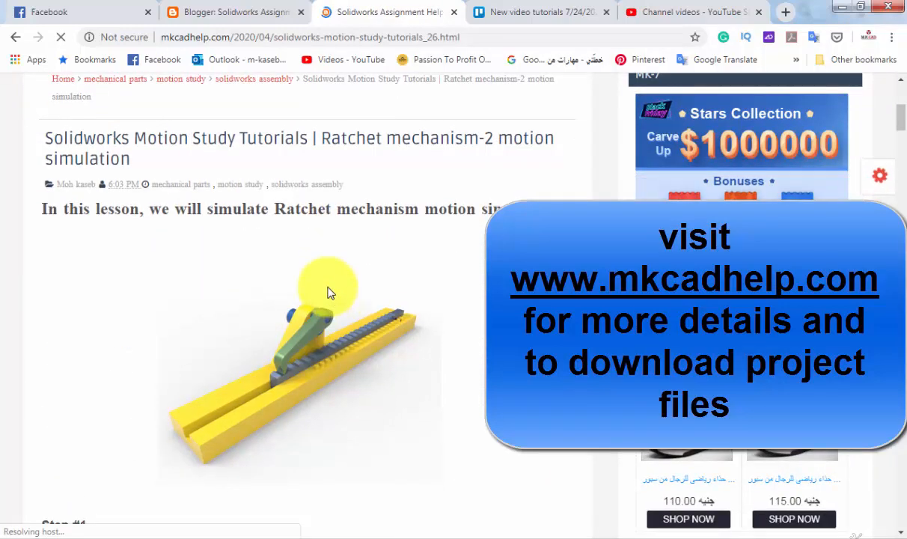
scroll(323, 266, down, 5)
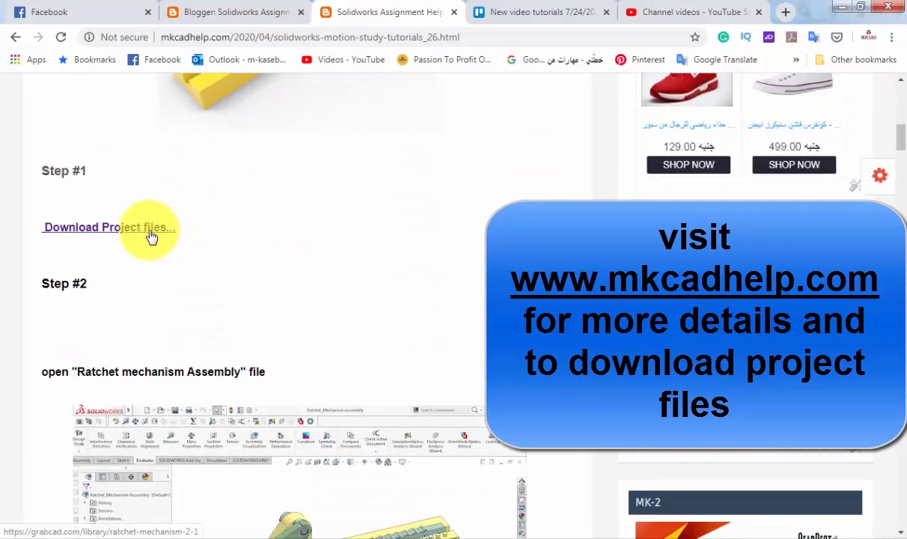
click(149, 231)
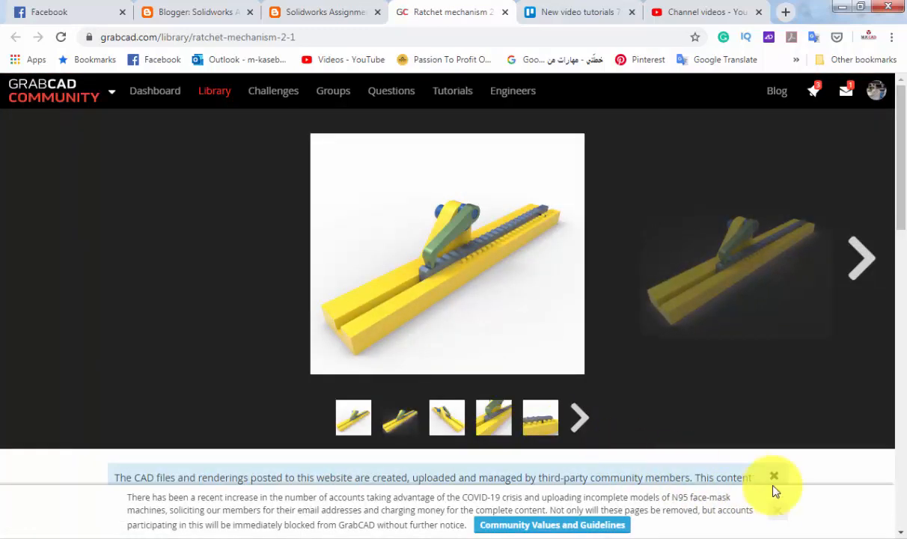
click(773, 477)
scroll(602, 396, down, 3)
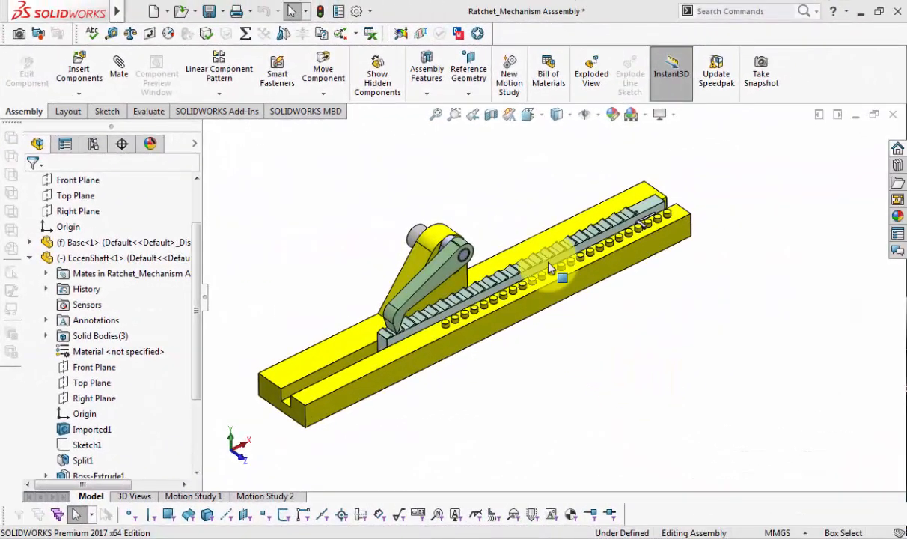
Create a new motion study for the ratchet assembly in SolidWorks
click(508, 81)
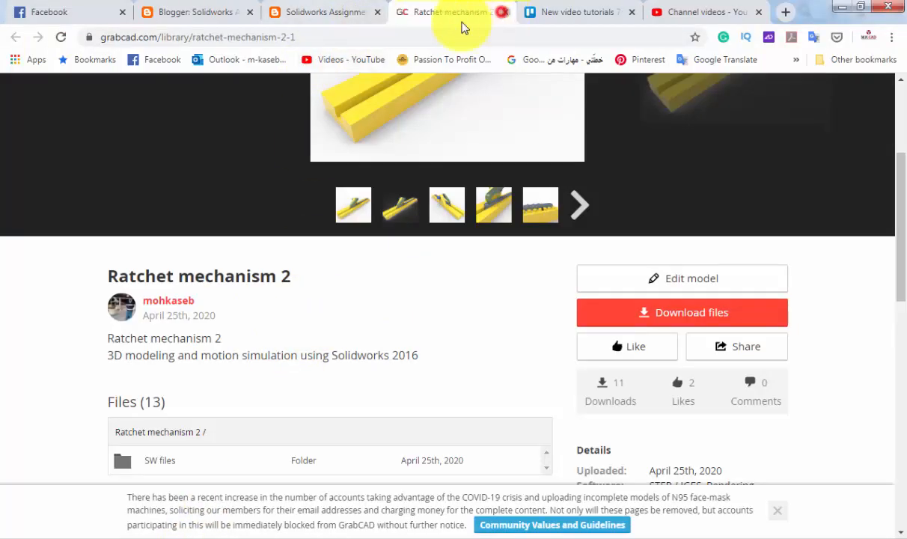
Switch to the browser, close the GrabCAD page and read the web tutorial's steps 2 to 4
click(502, 12)
scroll(300, 271, down, 2)
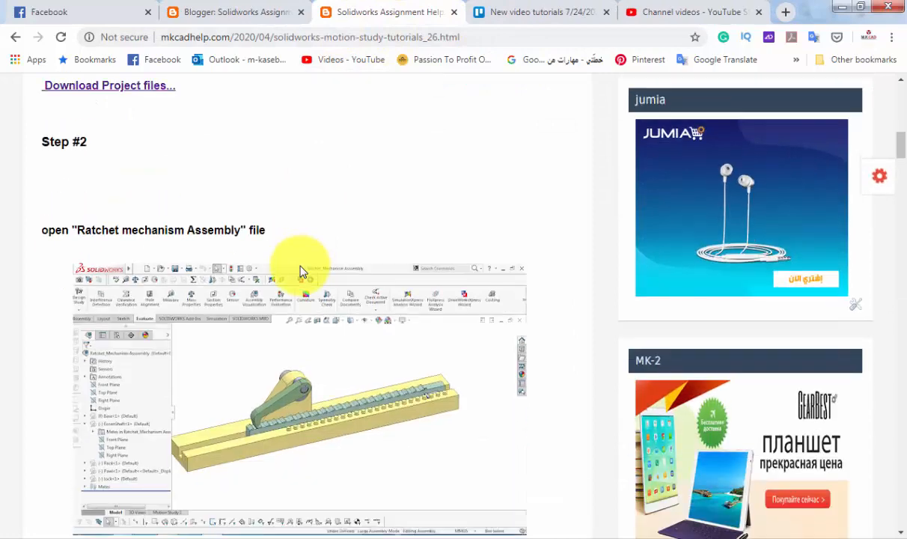
scroll(229, 247, down, 5)
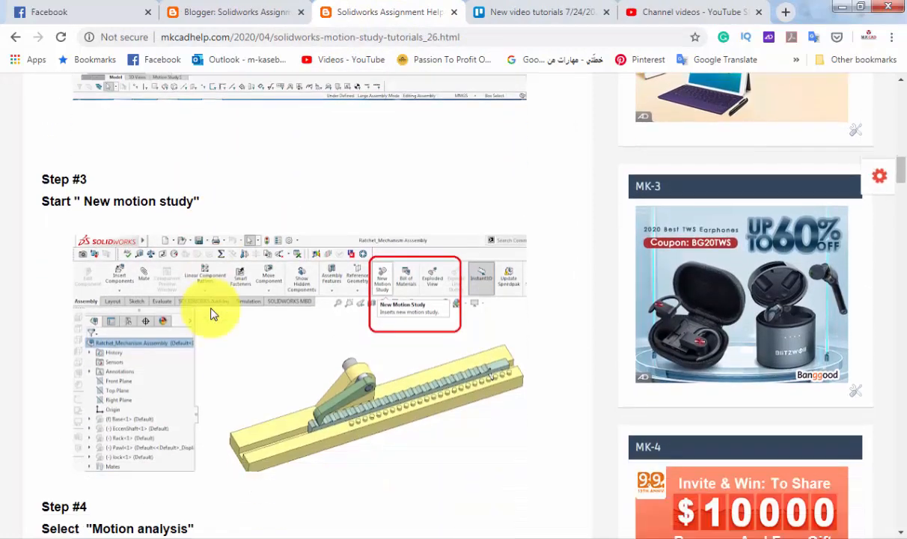
scroll(211, 314, down, 2)
Switch back to SolidWorks, set Motion Study 3 to the Motion Analysis type and expand its timeline
click(440, 537)
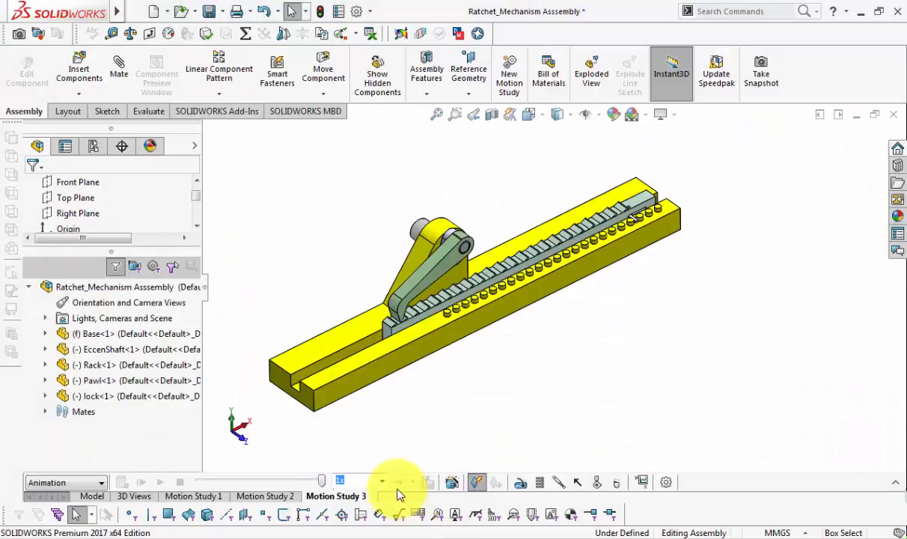
scroll(380, 431, down, 2)
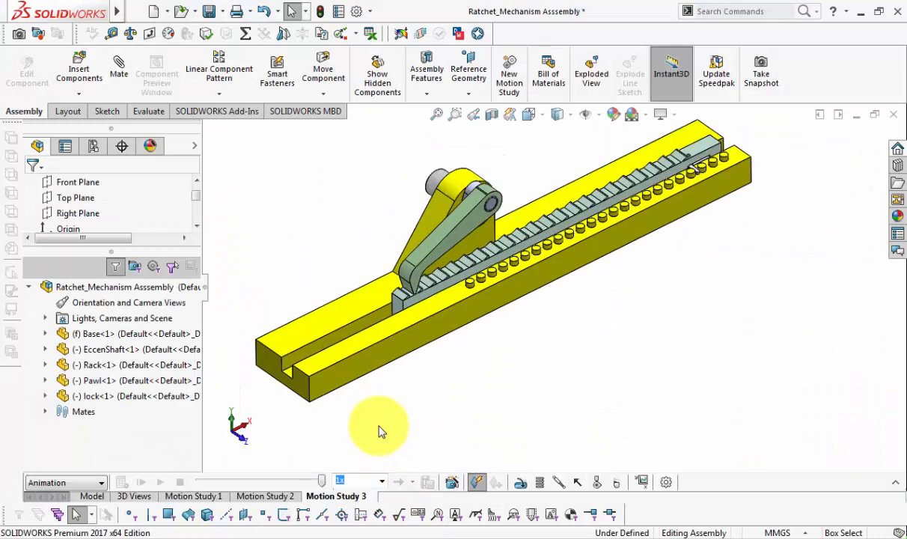
scroll(431, 329, up, 1)
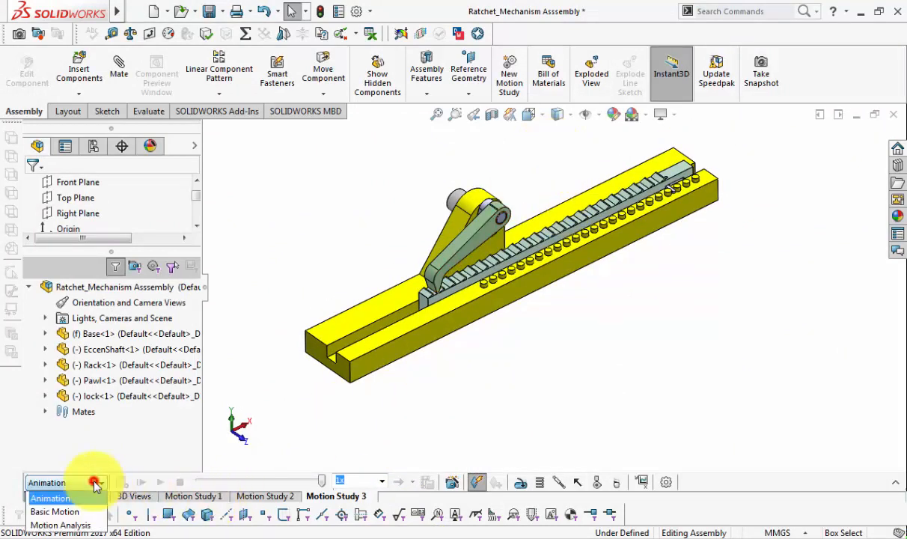
click(71, 526)
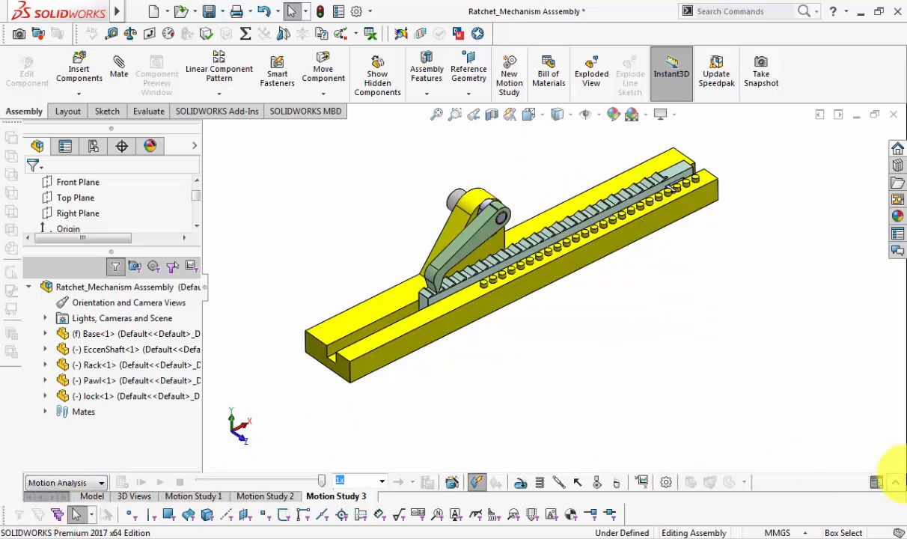
click(893, 482)
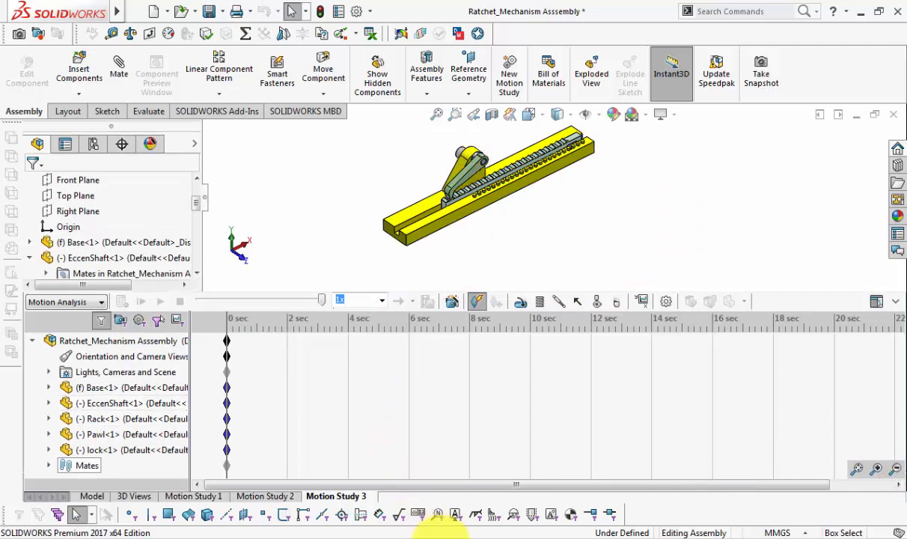
Switch to the web tutorial and read the instructions for adding gravity to the study
mouse_move(426, 535)
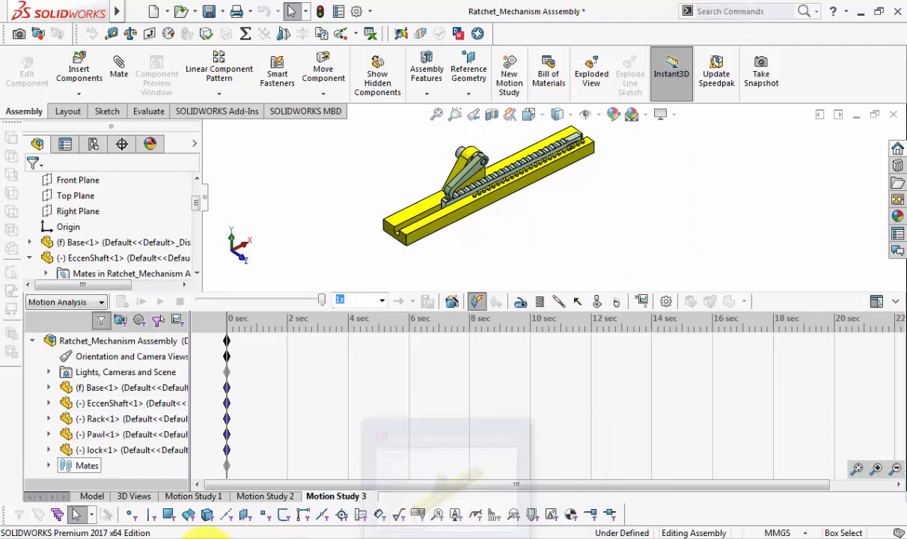
click(202, 534)
scroll(280, 455, down, 5)
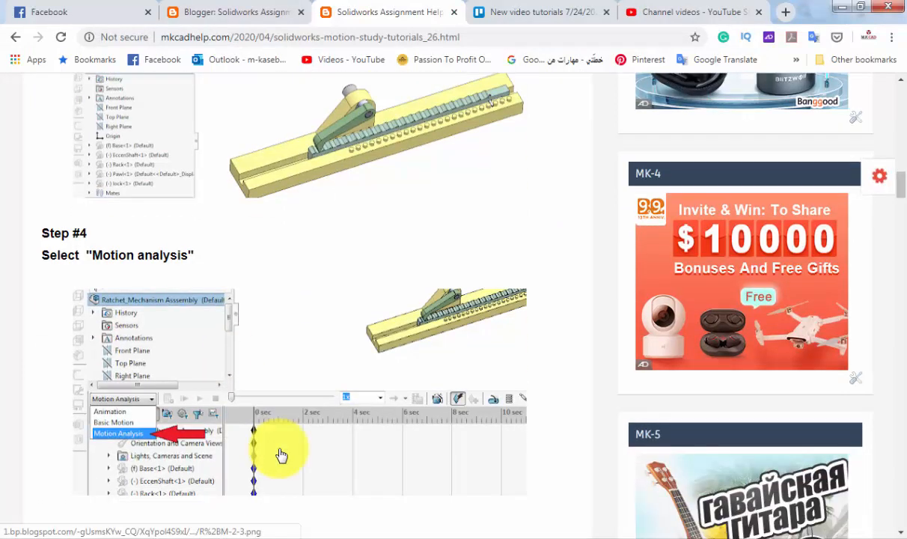
scroll(281, 455, down, 4)
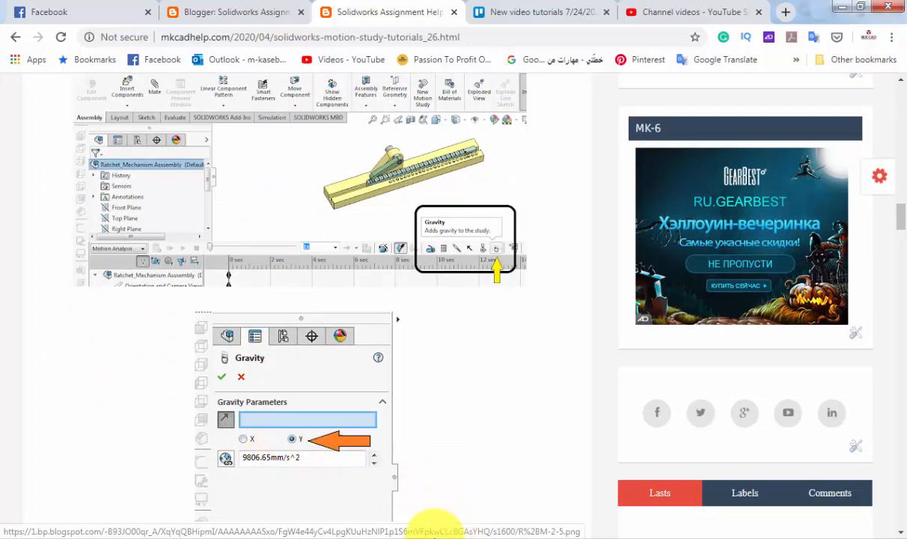
Switch back to SolidWorks and add gravity along the Y direction to Motion Study 3
click(440, 530)
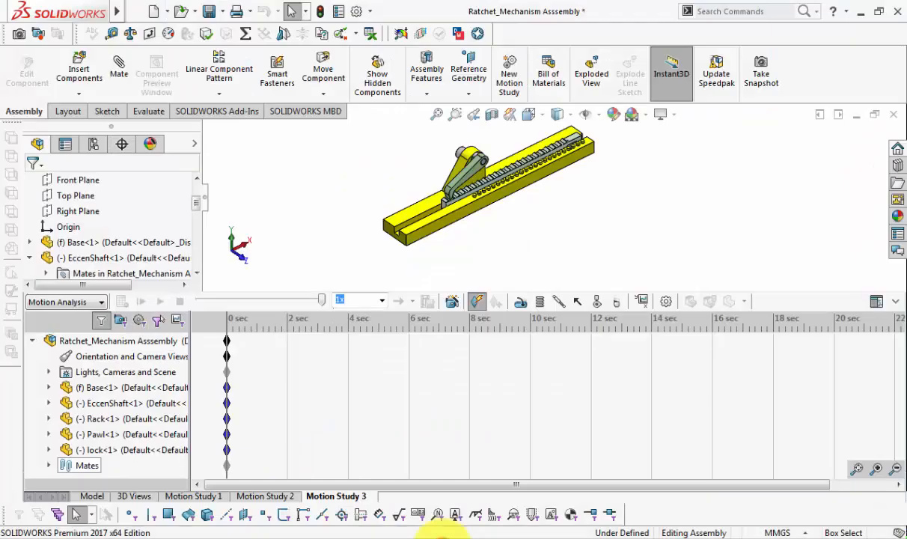
click(617, 304)
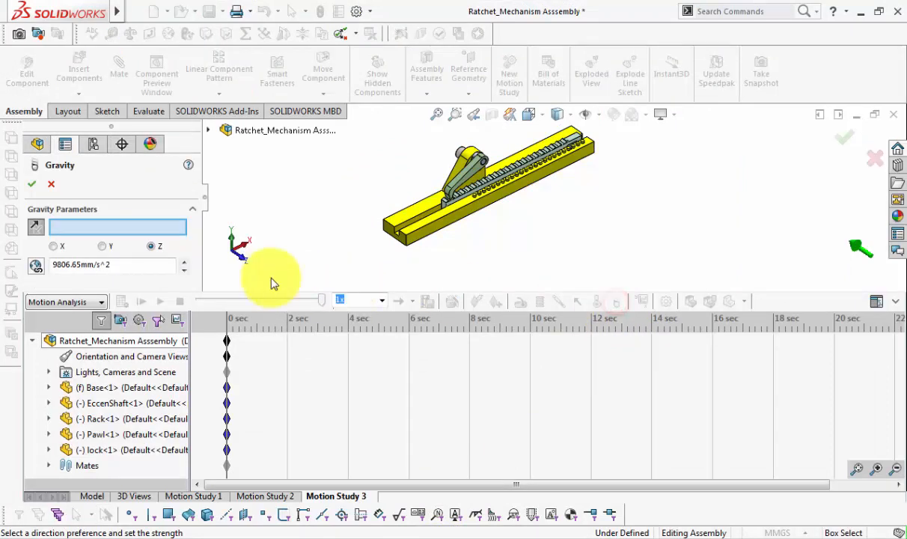
click(105, 247)
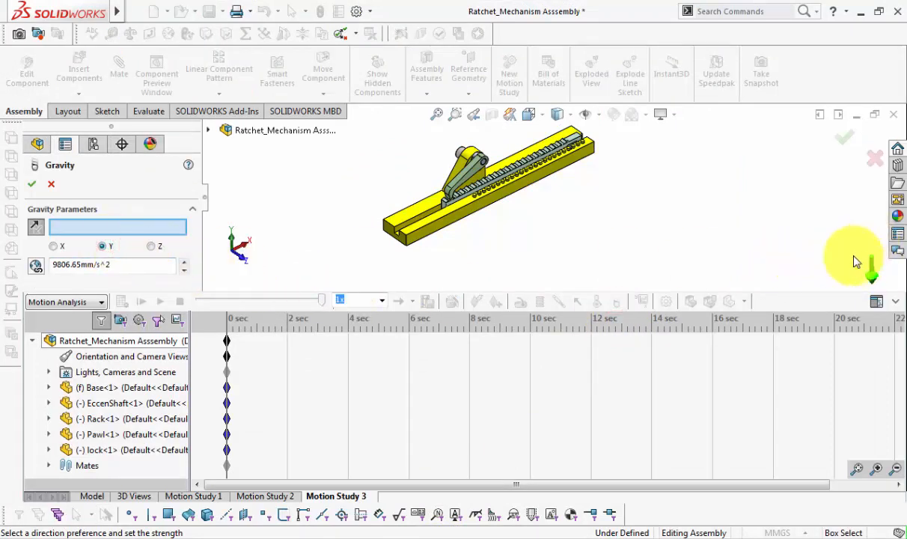
click(31, 184)
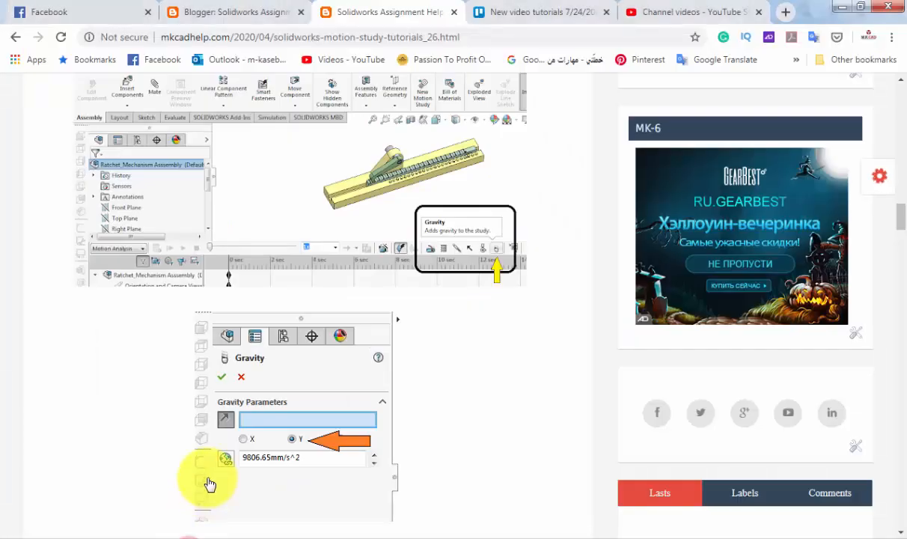
Check the Contact instructions in the web tutorial and start a contact in SolidWorks with contact groups enabled
scroll(209, 485, down, 6)
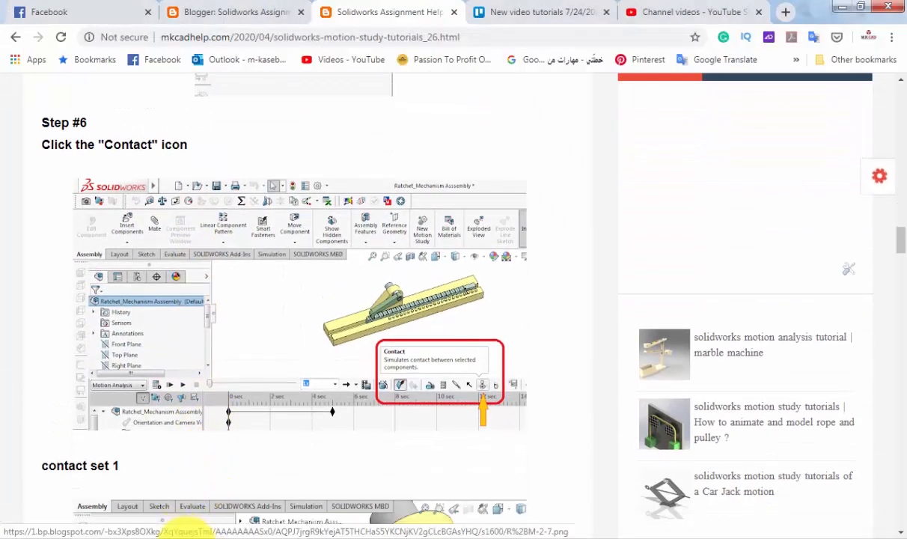
click(188, 537)
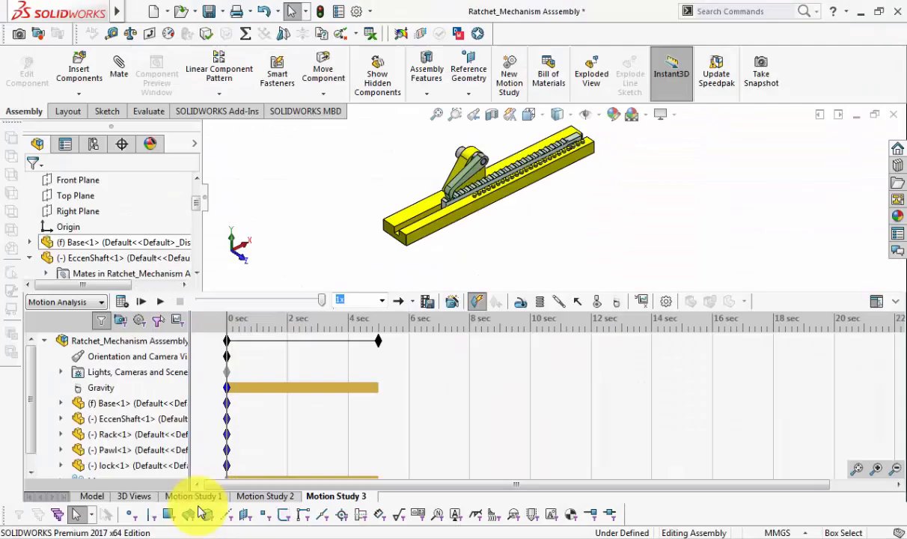
click(594, 302)
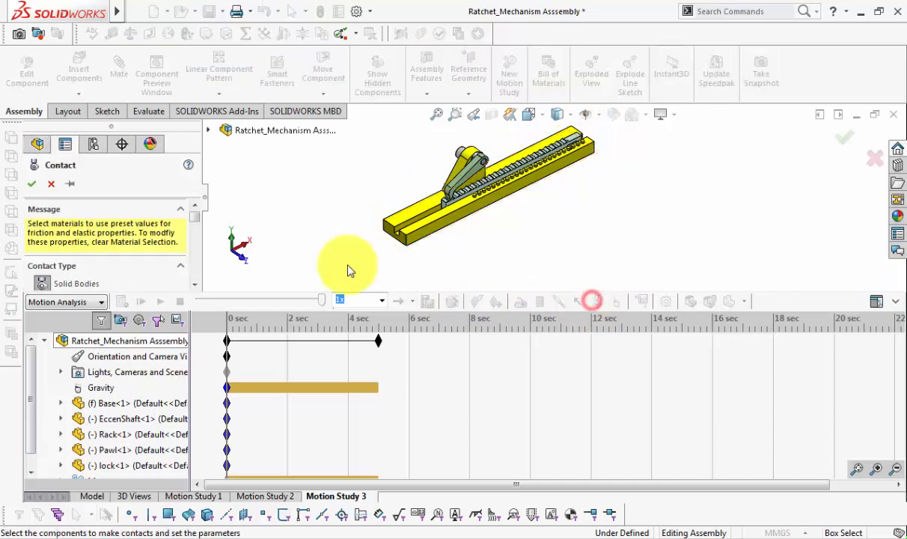
click(195, 285)
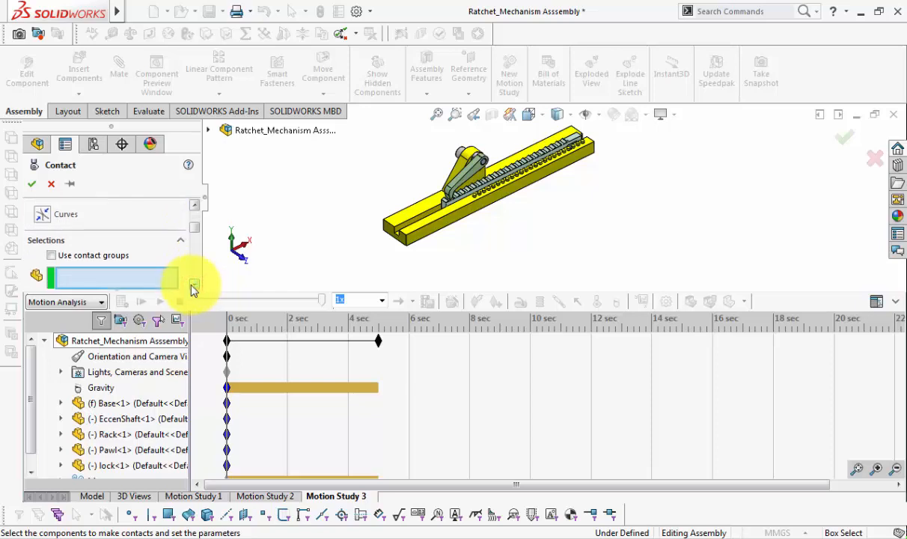
click(52, 246)
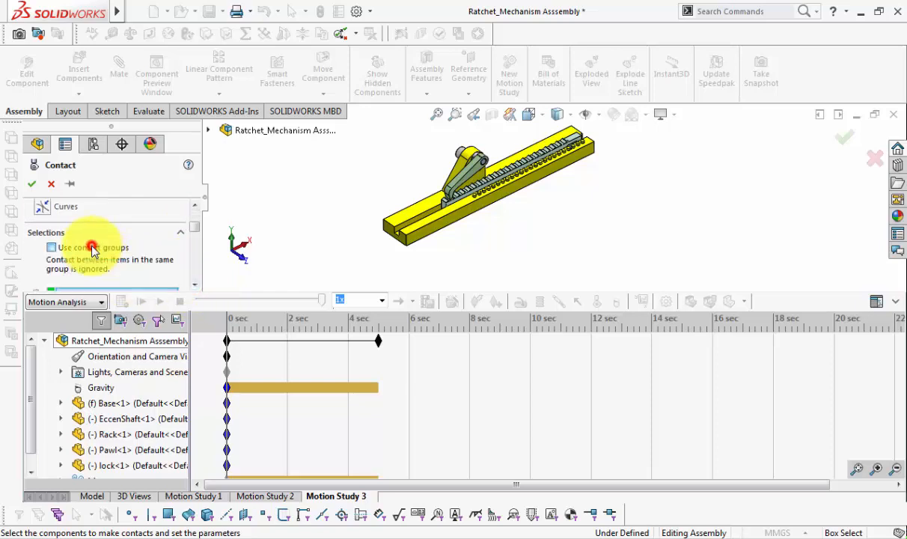
Assign the pawl to the first contact group and the rack to the second, and accept the solid body contact
click(194, 288)
click(195, 288)
click(194, 288)
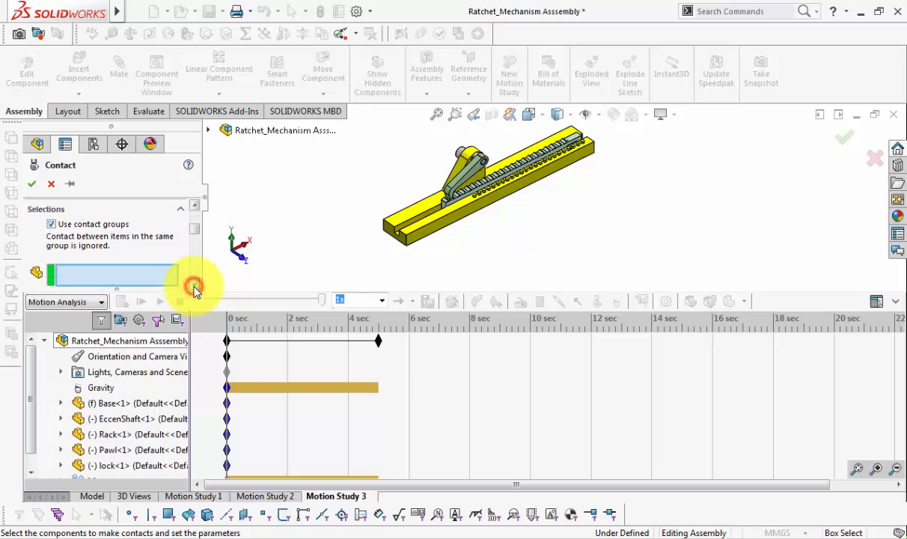
click(194, 288)
click(195, 285)
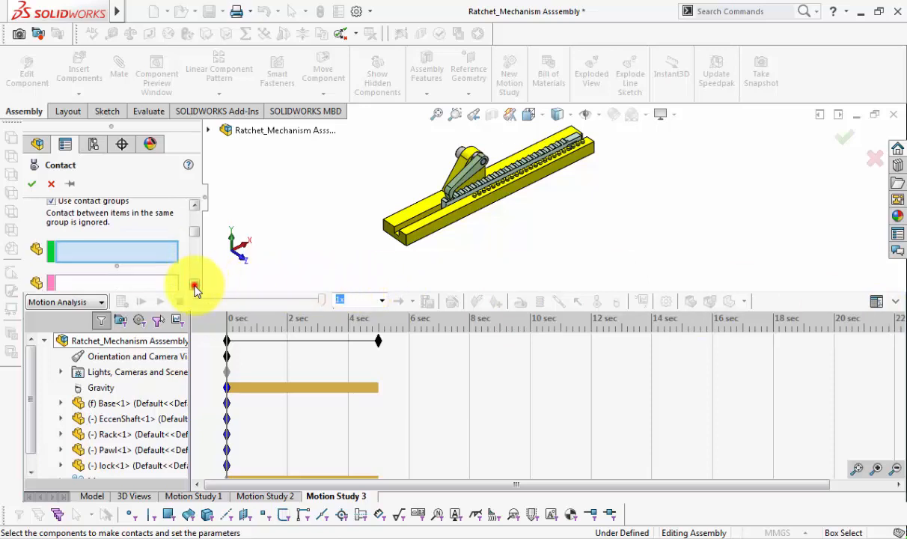
click(194, 285)
click(195, 285)
scroll(446, 208, down, 5)
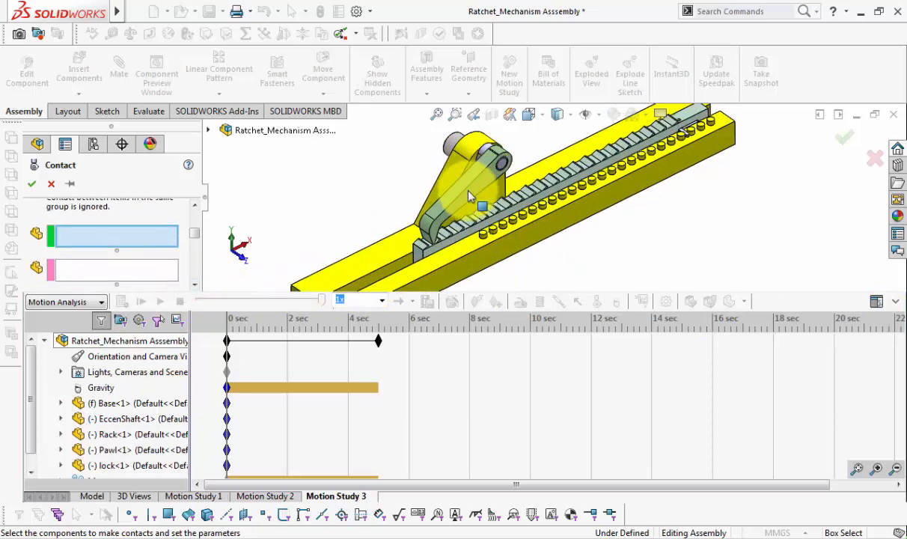
click(470, 202)
click(152, 282)
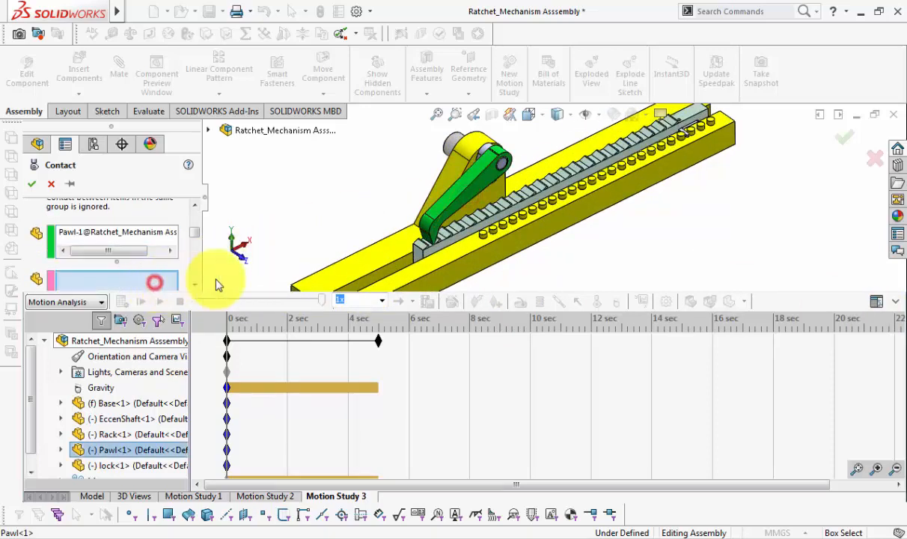
click(429, 257)
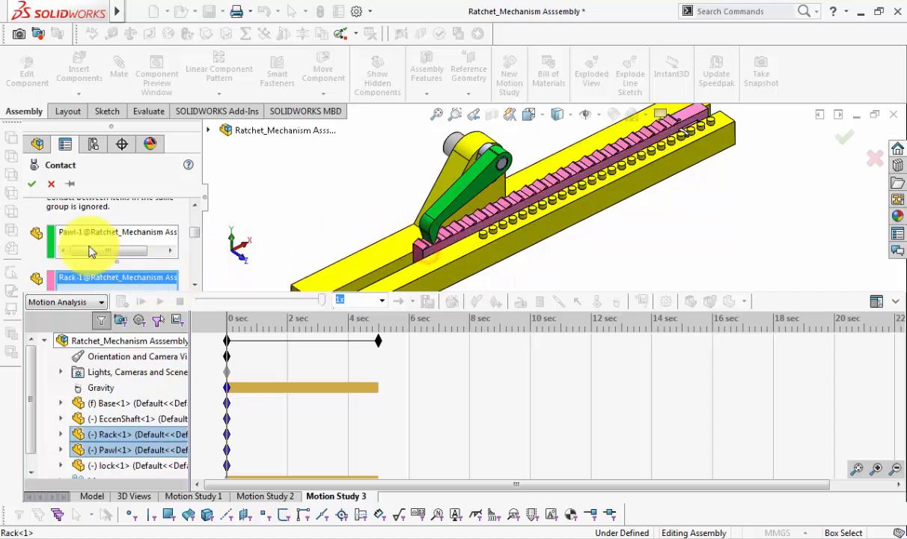
click(32, 185)
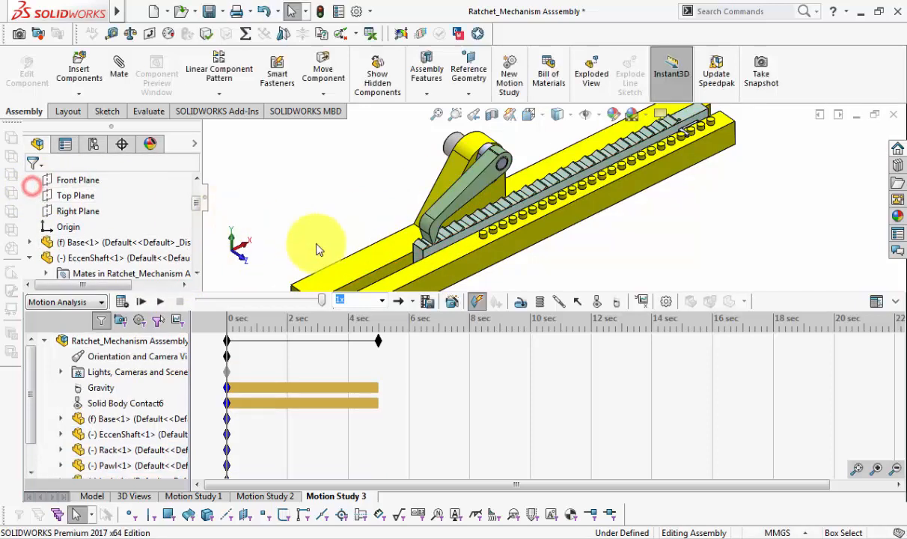
Start a second solid body contact and enable contact groups for it
click(597, 303)
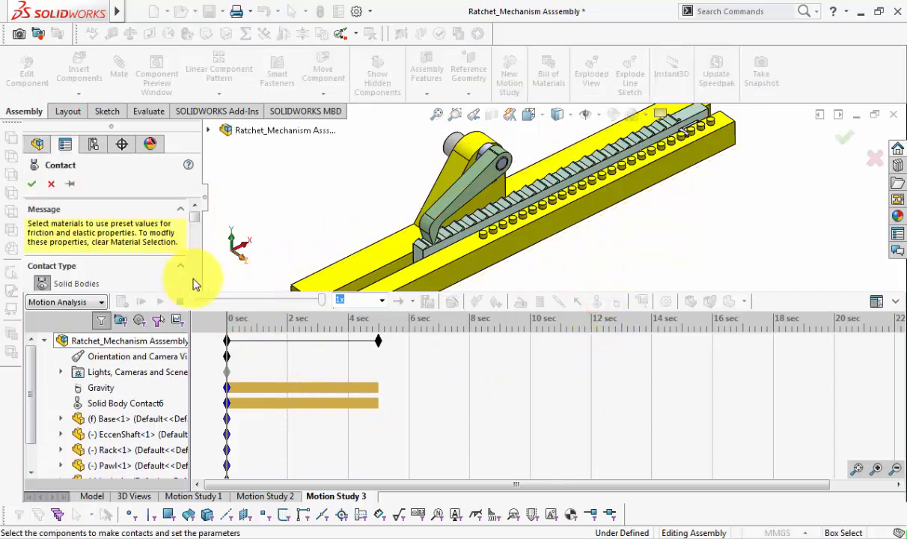
click(195, 284)
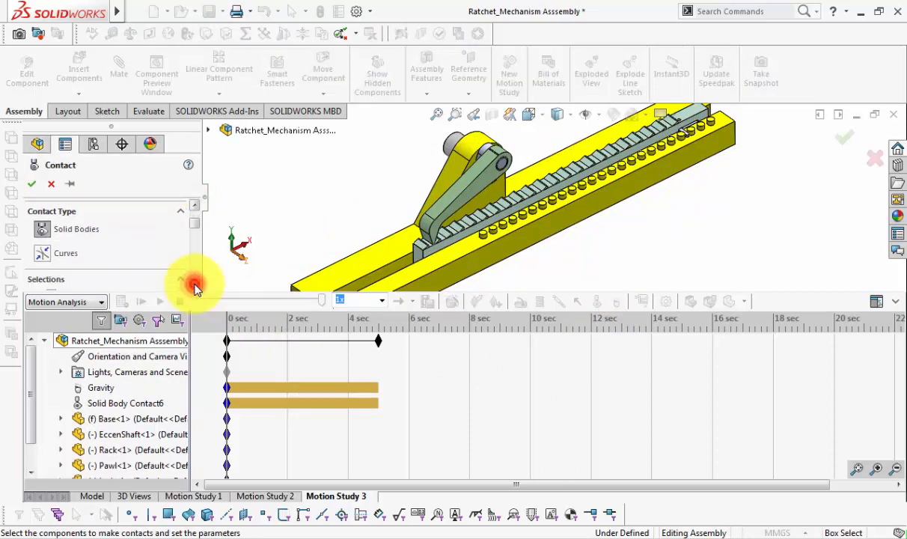
click(194, 284)
click(194, 284)
click(195, 284)
click(195, 284)
click(194, 284)
click(194, 285)
click(108, 248)
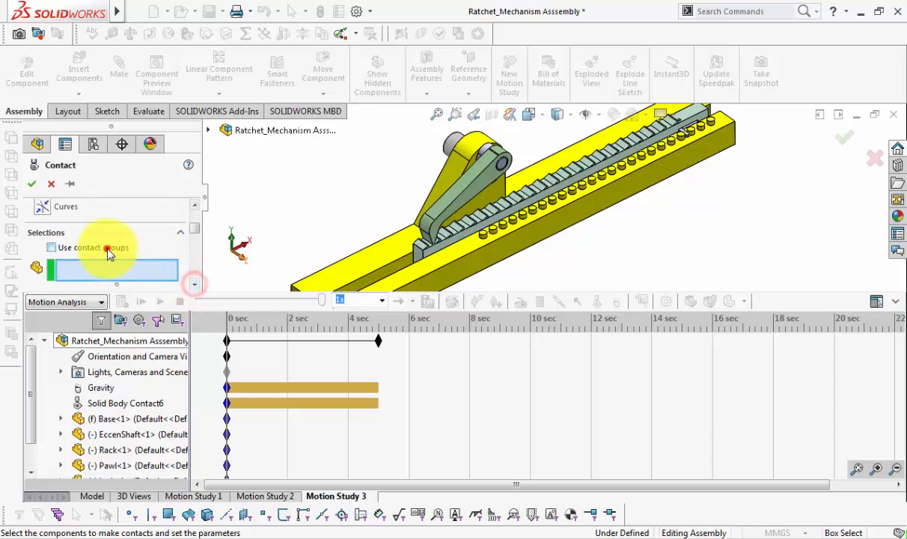
Assign the lock to the first contact group and the rack and base to the second, and accept the contact
scroll(698, 124, down, 5)
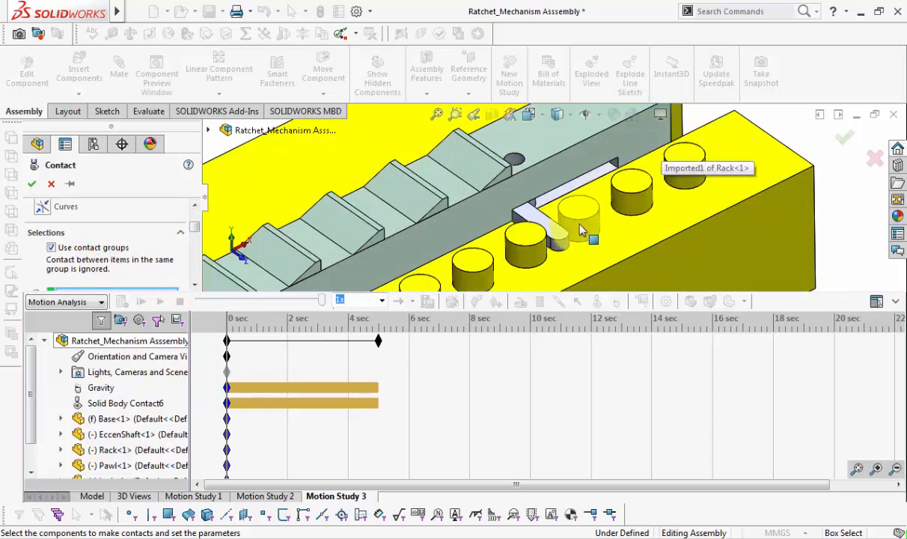
click(559, 236)
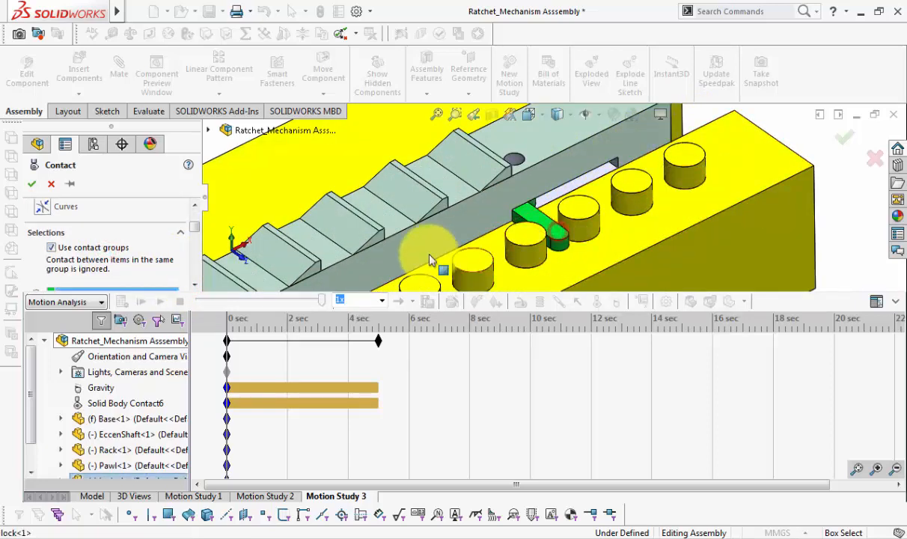
click(196, 285)
click(195, 285)
click(195, 285)
click(195, 285)
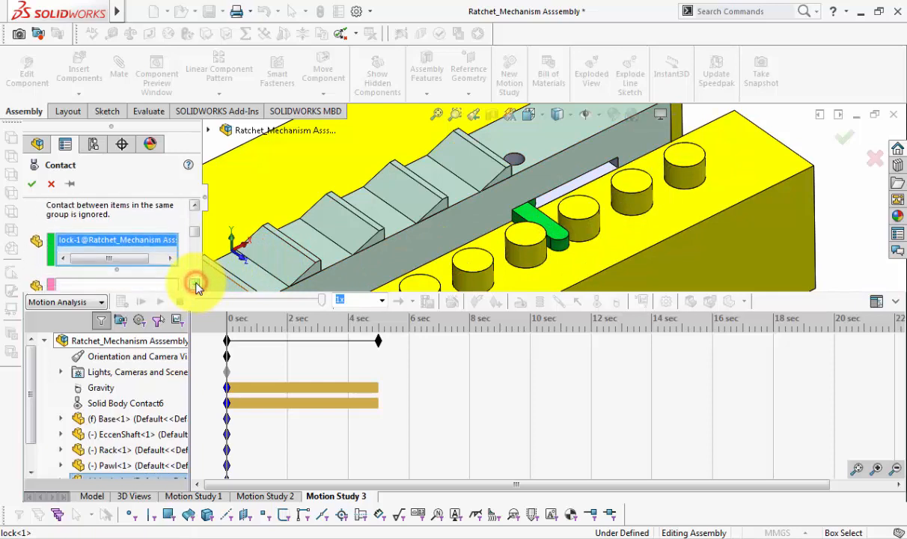
click(195, 285)
click(165, 262)
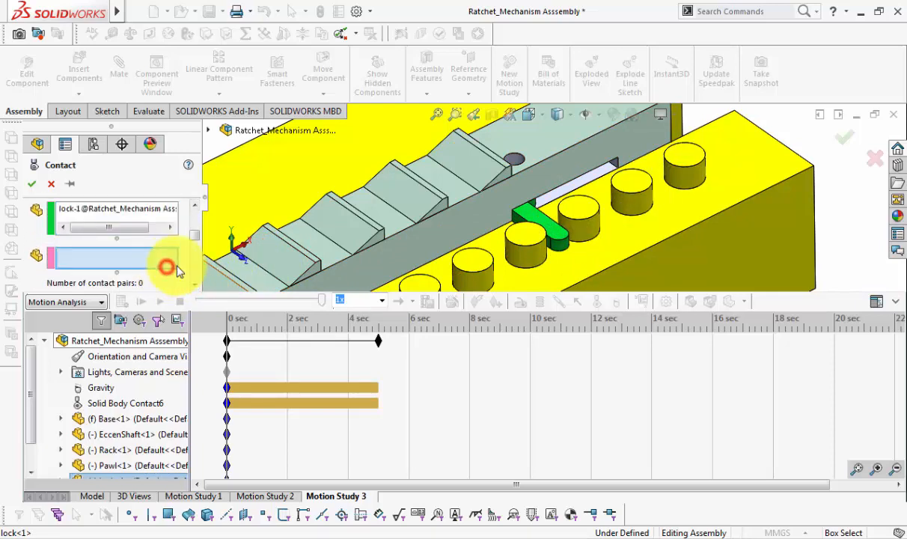
click(464, 217)
click(586, 259)
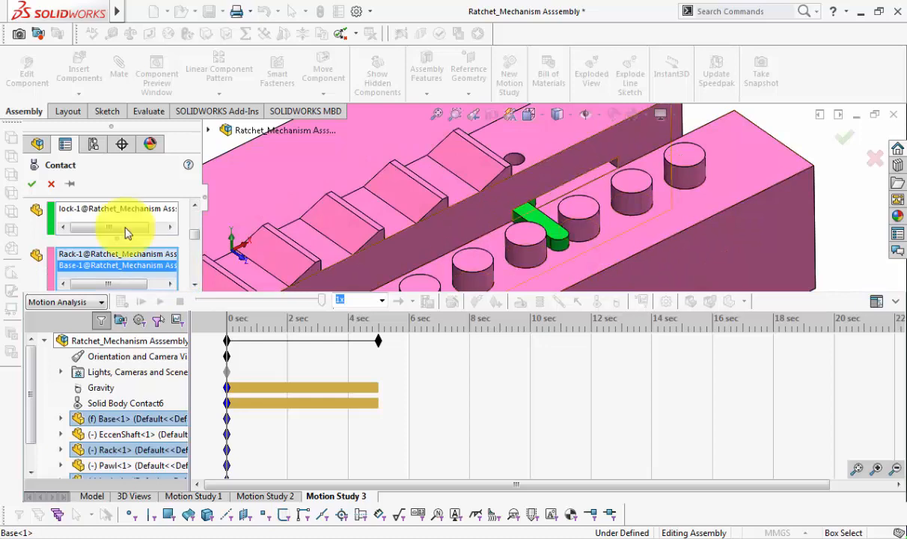
click(31, 184)
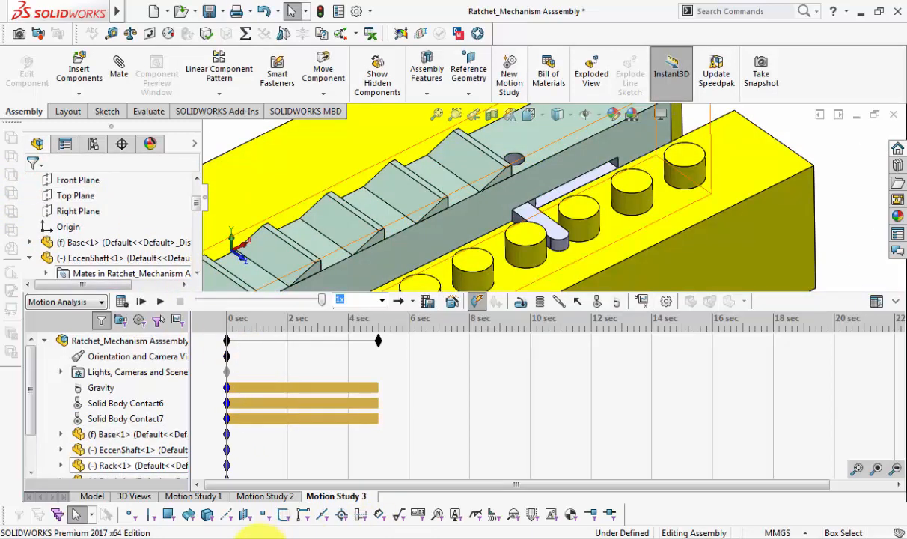
Switch to the web tutorial and read contact set 2 and the step 7 motor settings
click(201, 538)
scroll(252, 443, down, 3)
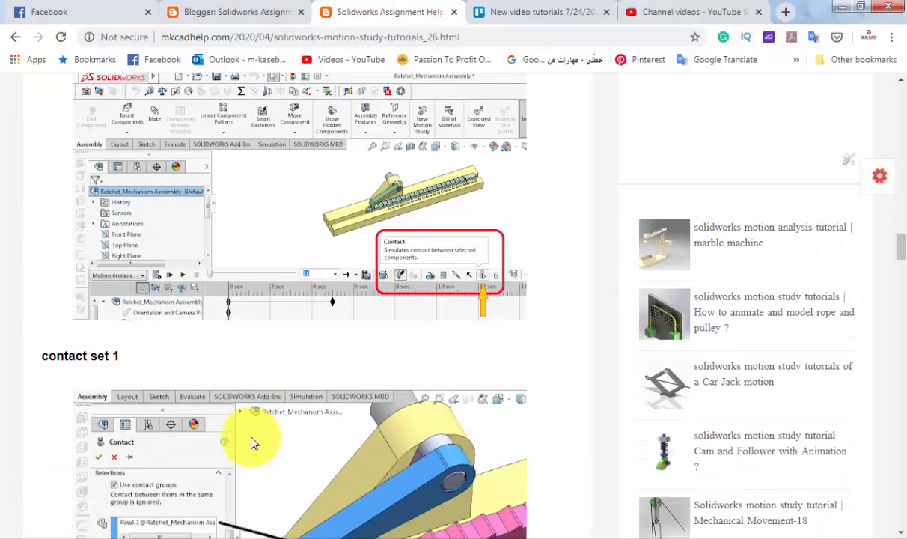
scroll(252, 443, down, 9)
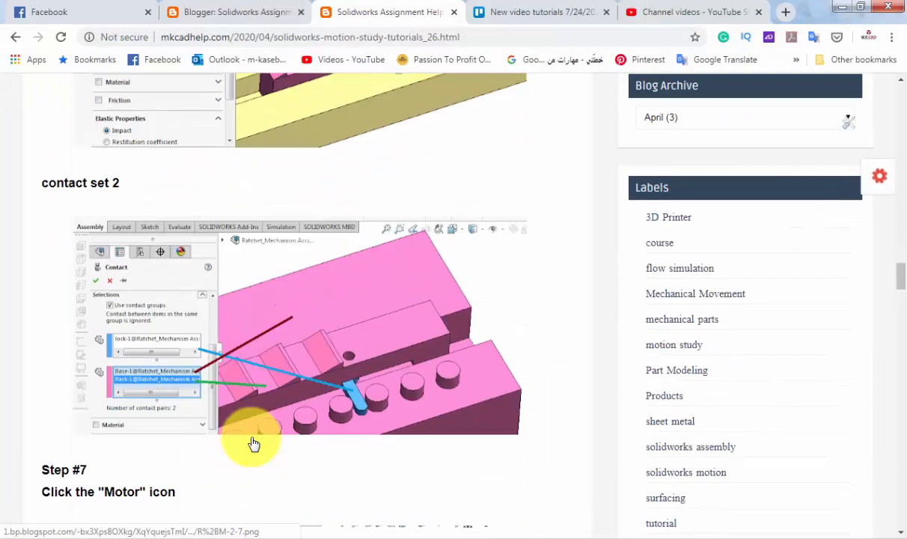
scroll(253, 444, down, 1)
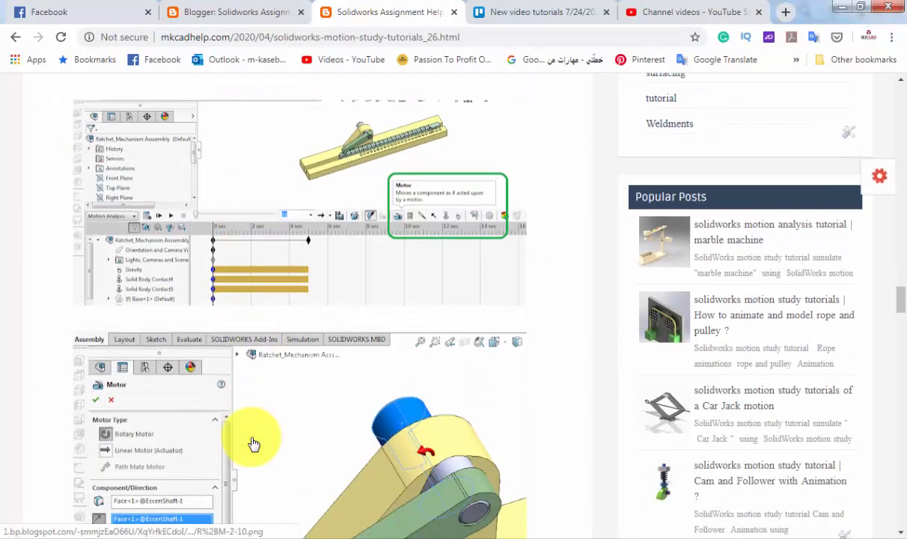
scroll(254, 444, down, 2)
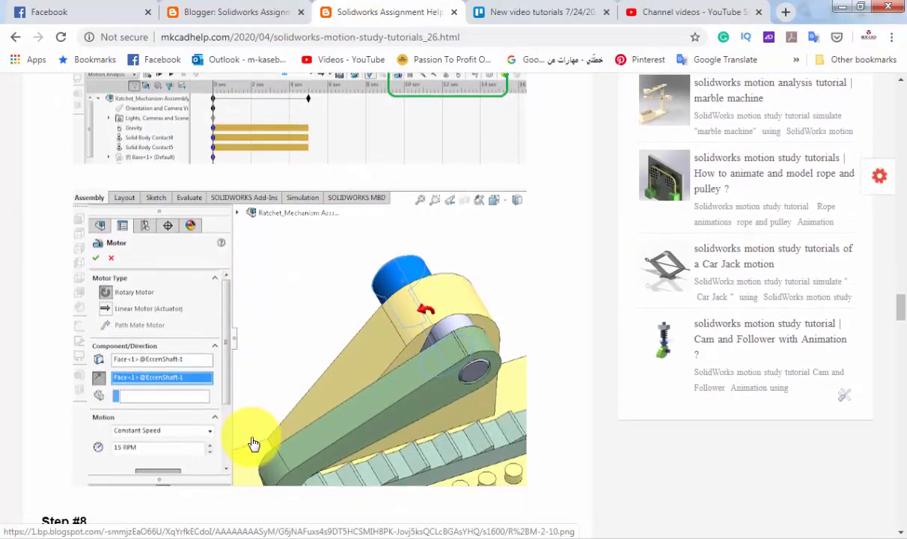
scroll(233, 524, down, 1)
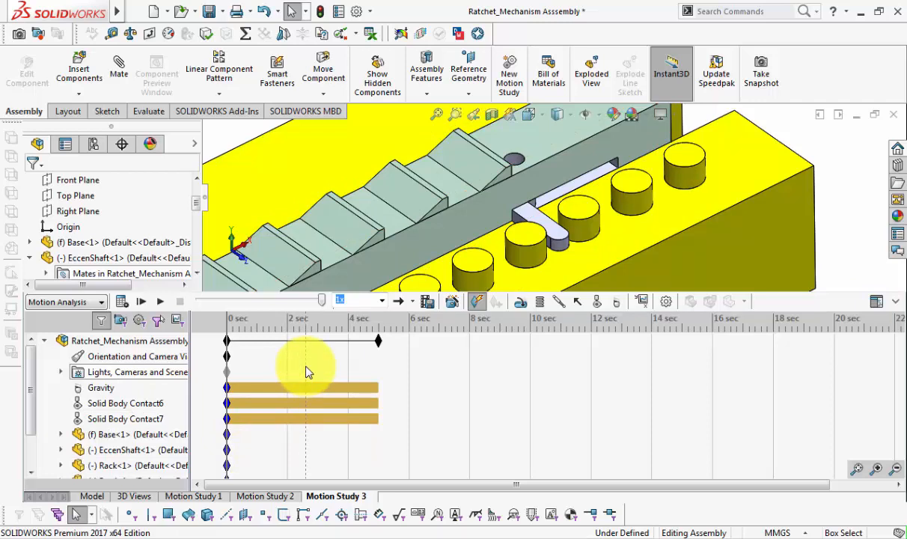
Start a rotary motor on the eccentric shaft's cylindrical end face and reverse its direction
click(521, 301)
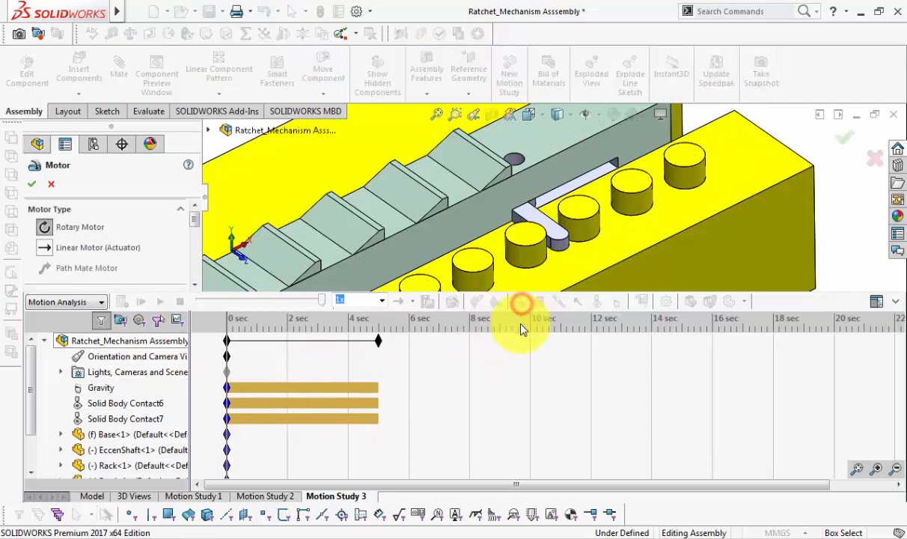
click(196, 284)
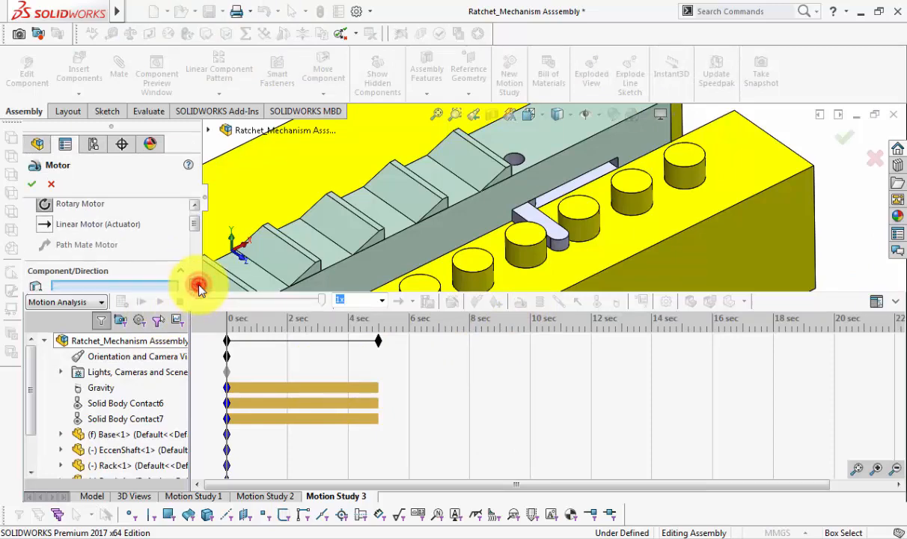
scroll(449, 245, up, 10)
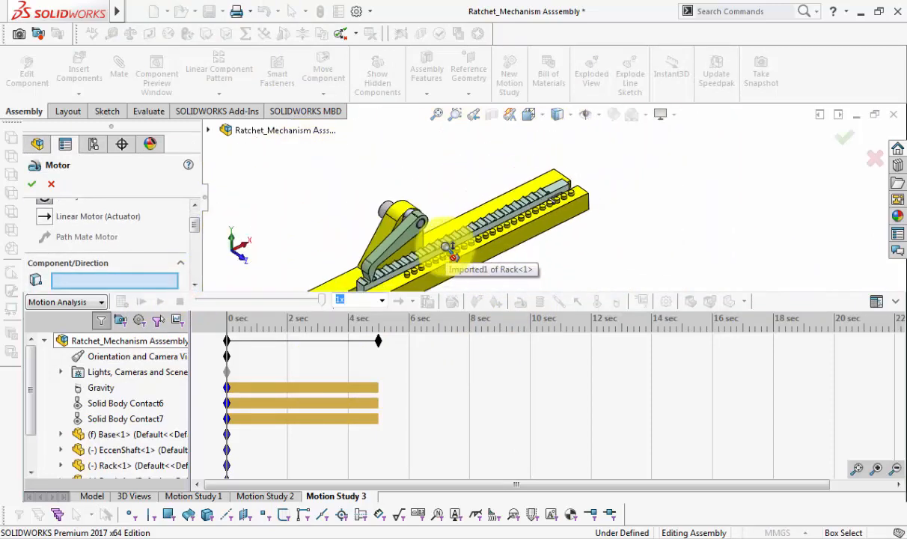
scroll(390, 225, down, 3)
scroll(404, 226, down, 3)
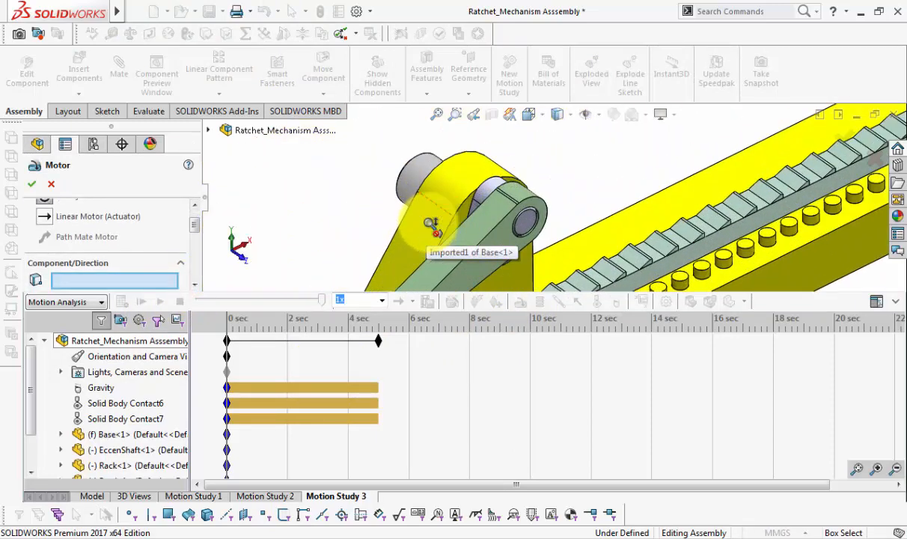
click(195, 288)
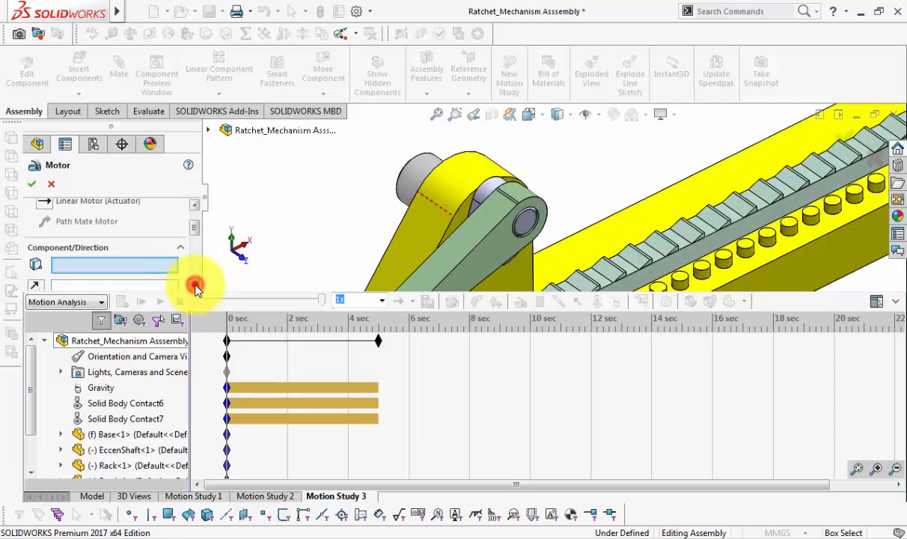
click(408, 174)
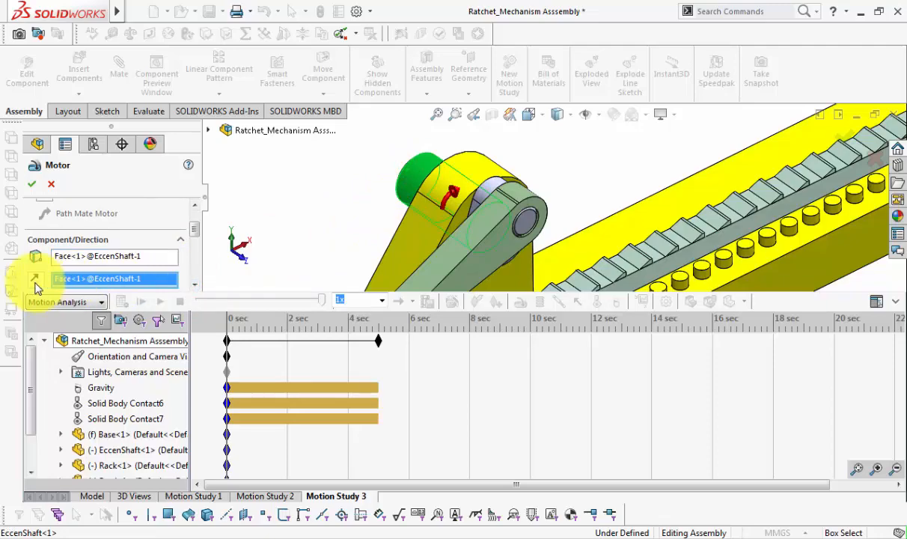
Set the rotary motor's constant speed to 15 RPM and accept the motor
click(194, 286)
click(194, 286)
click(194, 287)
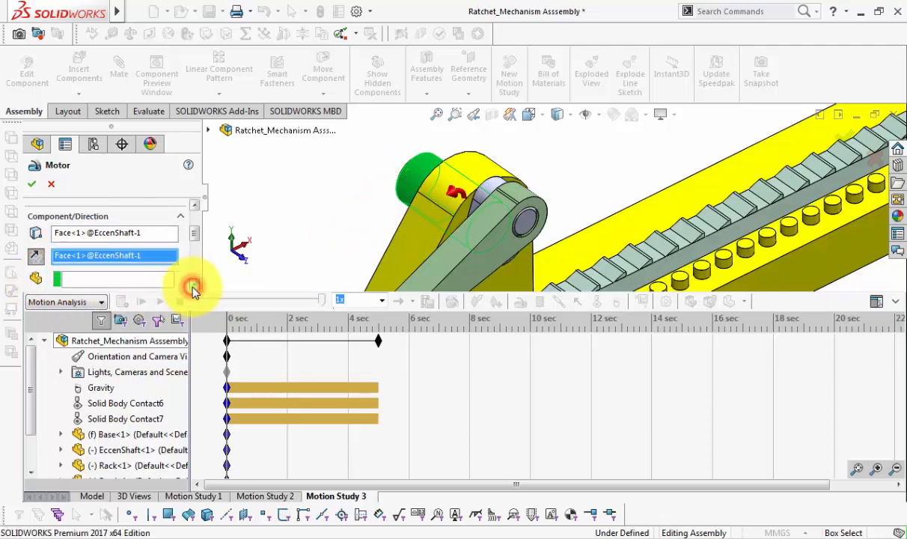
click(194, 286)
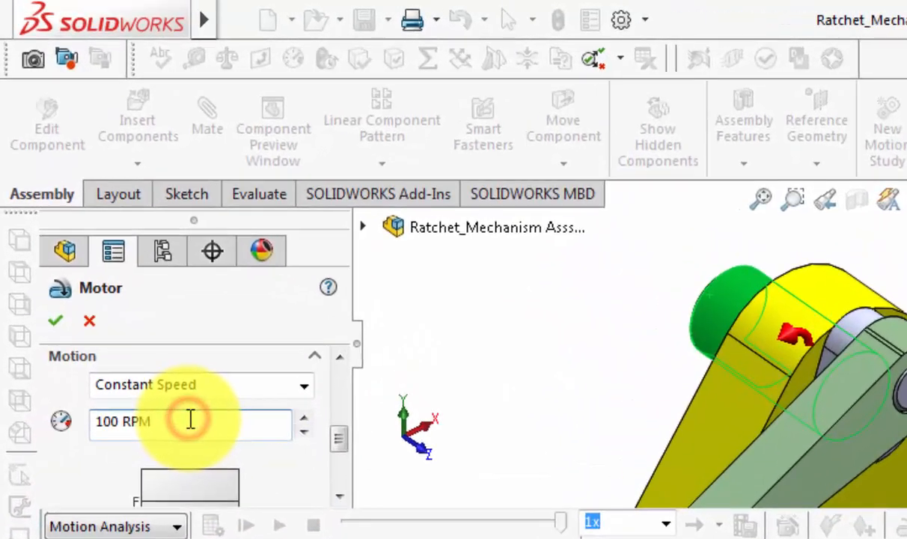
click(108, 239)
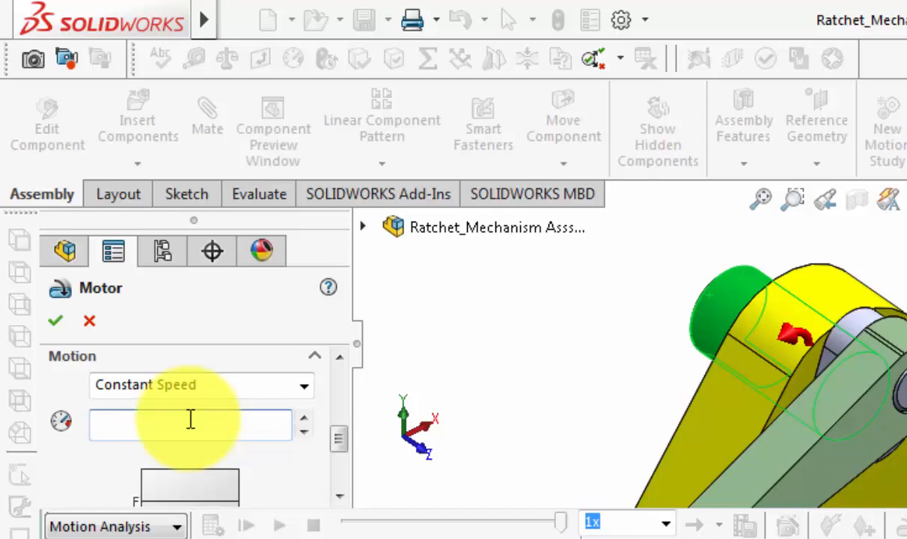
text(15)
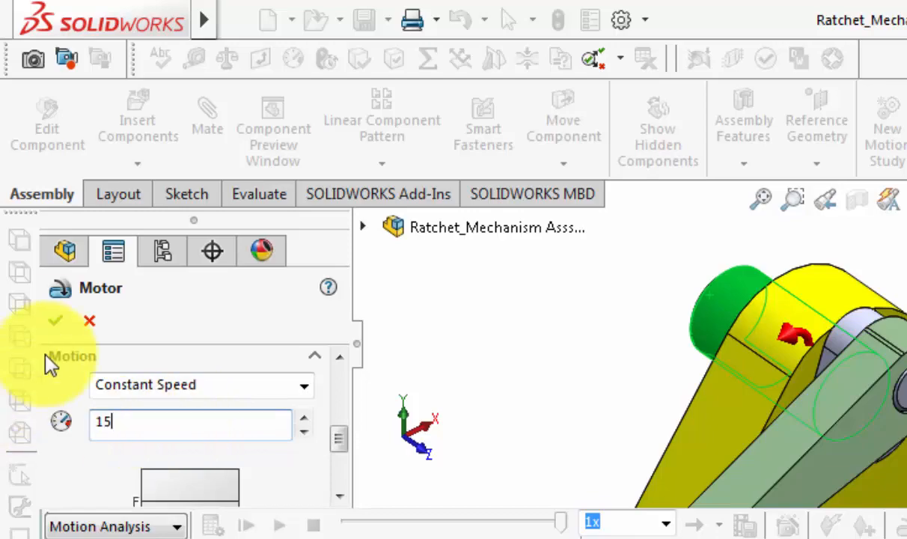
click(55, 319)
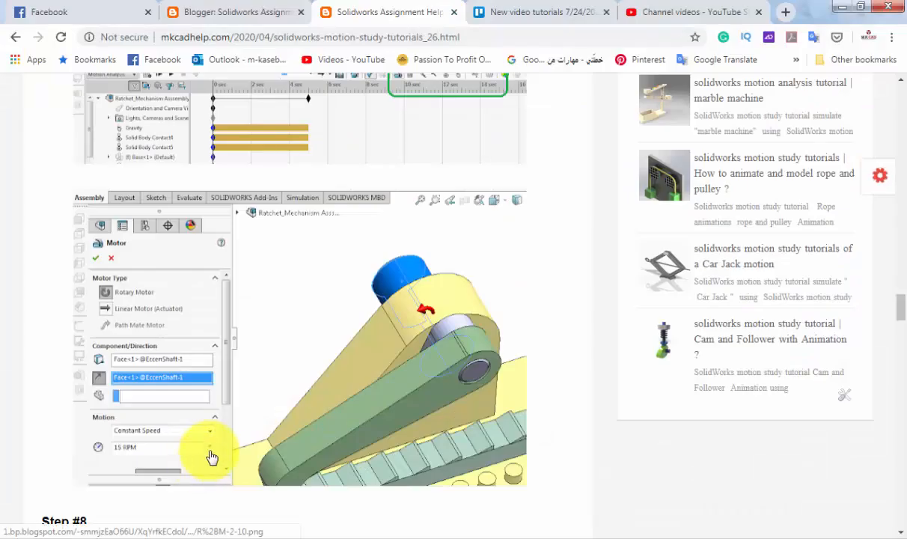
Read step 8 in the web tutorial, return to SolidWorks and start a spring on the lock's round face
scroll(212, 456, down, 4)
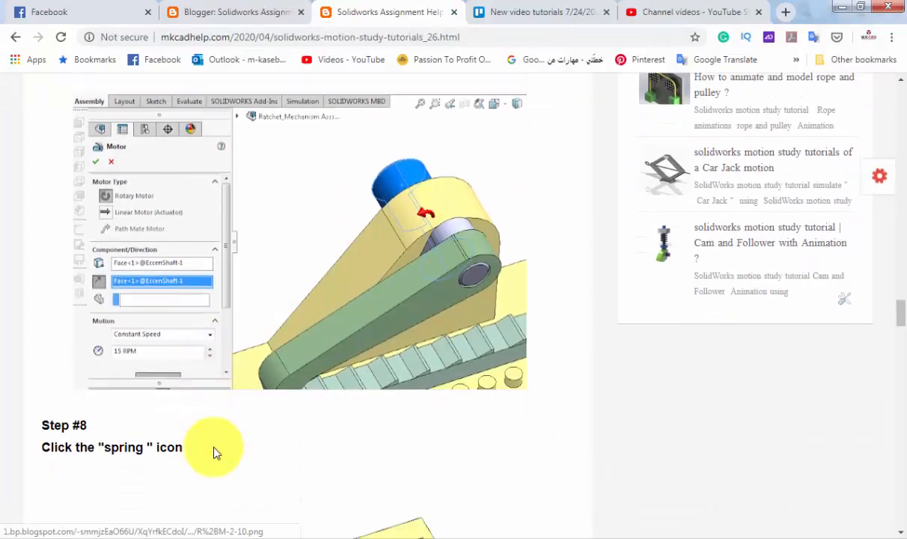
scroll(214, 453, down, 7)
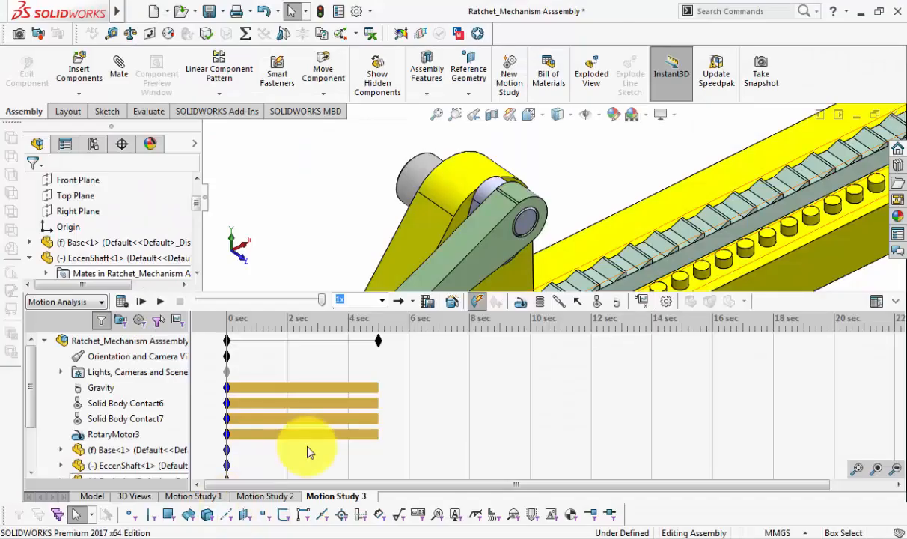
shift+middle_drag(603, 284, 686, 247)
scroll(755, 178, down, 8)
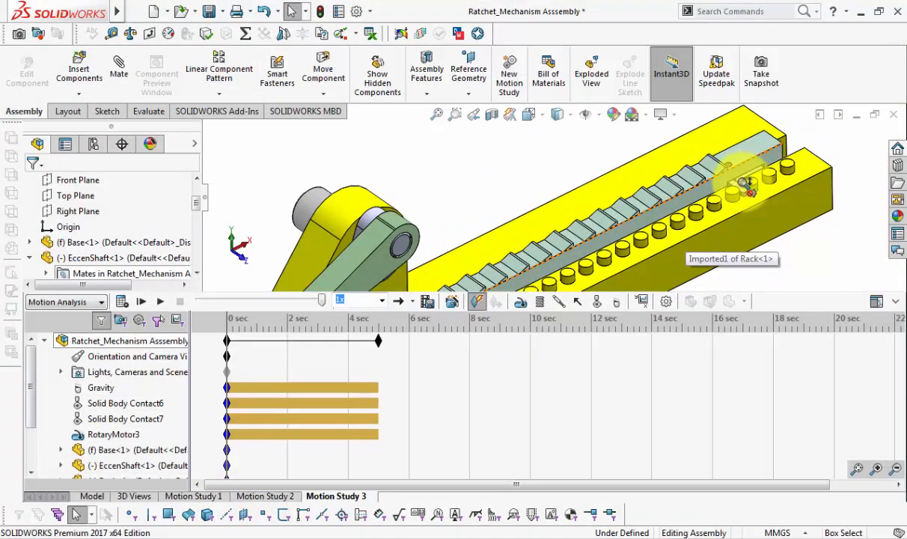
scroll(629, 198, down, 2)
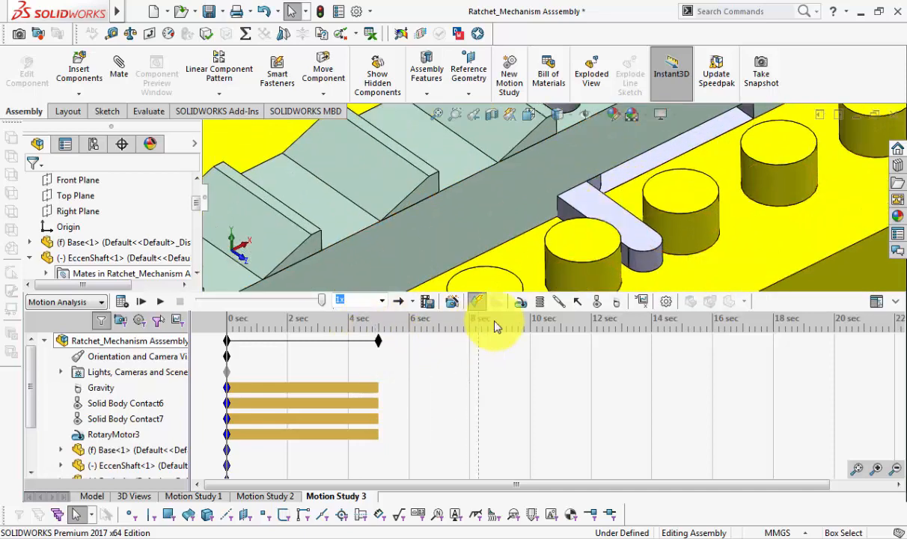
click(539, 301)
middle_drag(606, 202, 640, 189)
scroll(640, 189, down, 5)
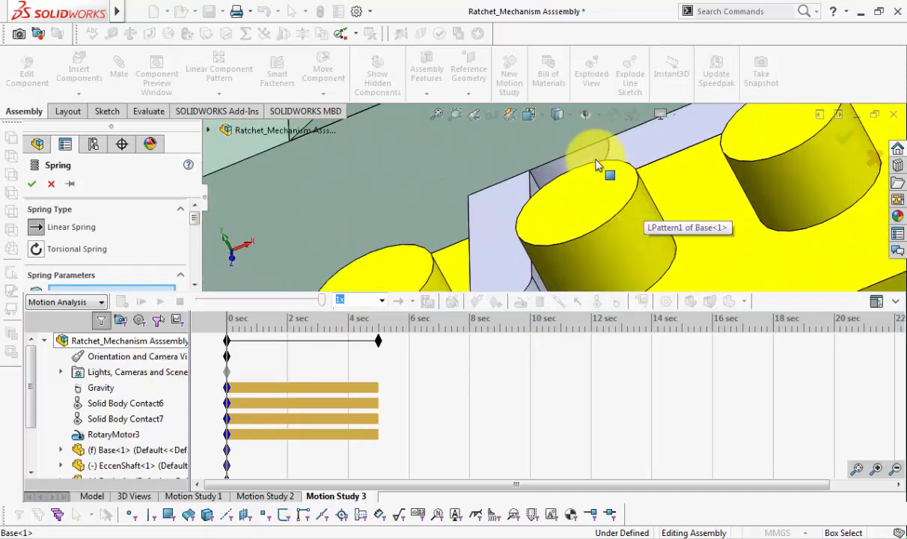
click(591, 164)
scroll(600, 216, up, 6)
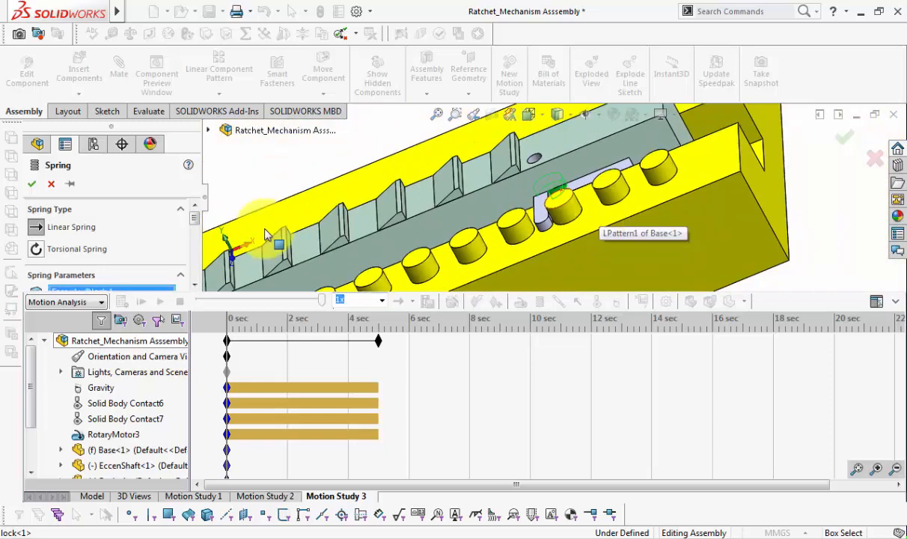
Make the spring torsional, enter its spring constant and accept it
click(35, 248)
middle_drag(509, 254, 548, 224)
scroll(548, 225, down, 1)
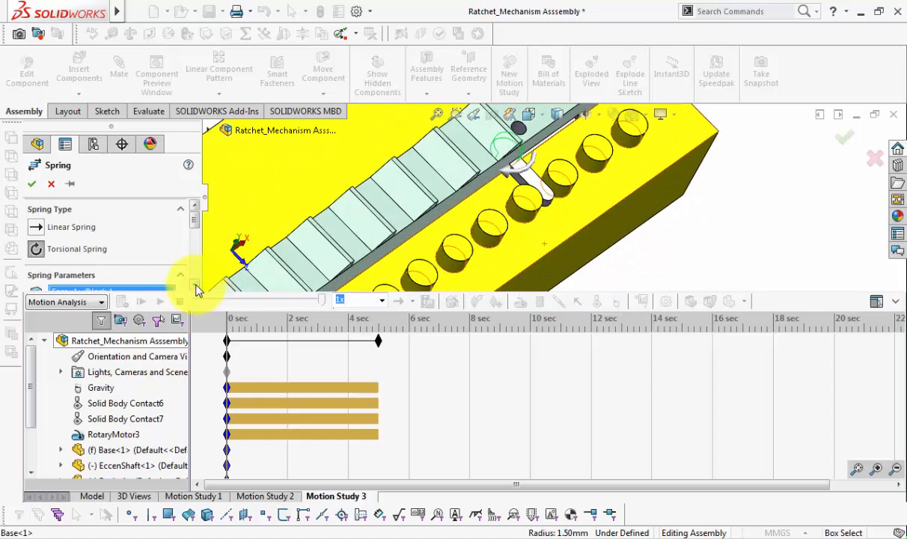
scroll(197, 285, down, 5)
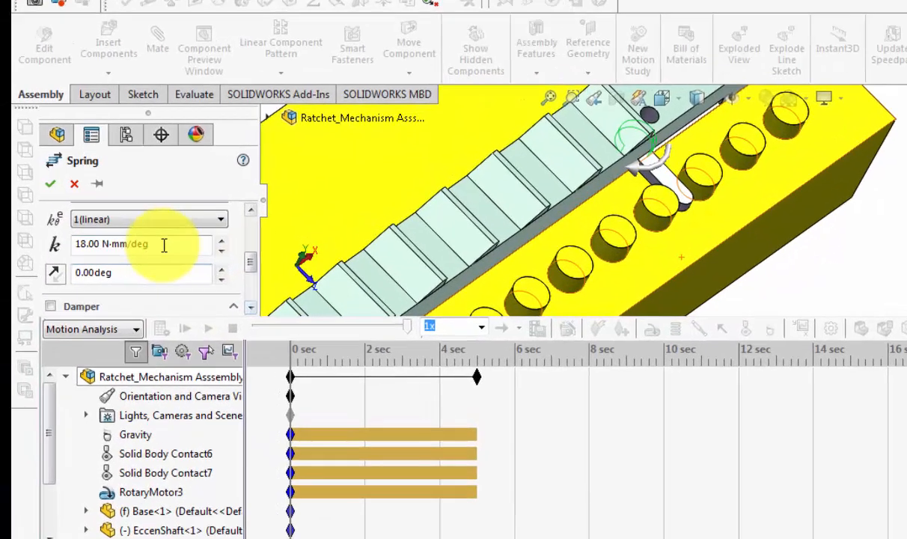
click(163, 245)
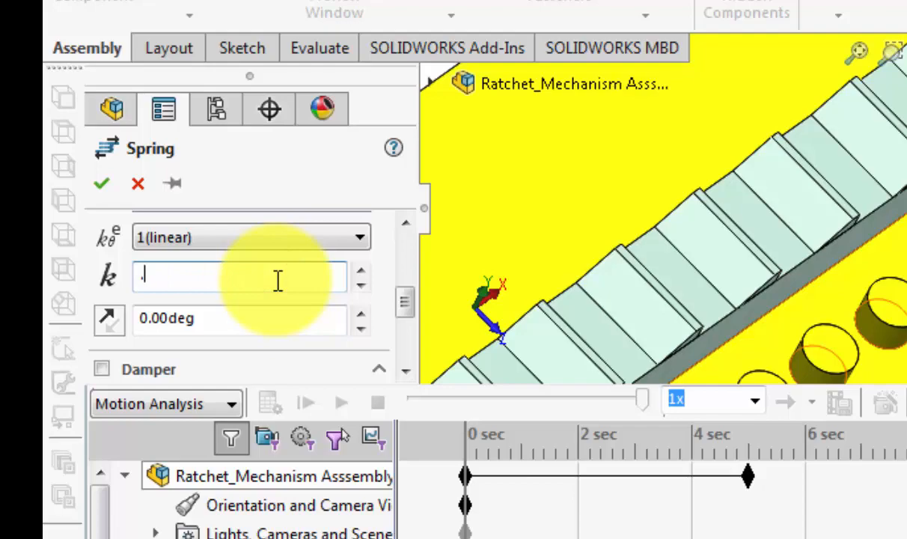
click(101, 183)
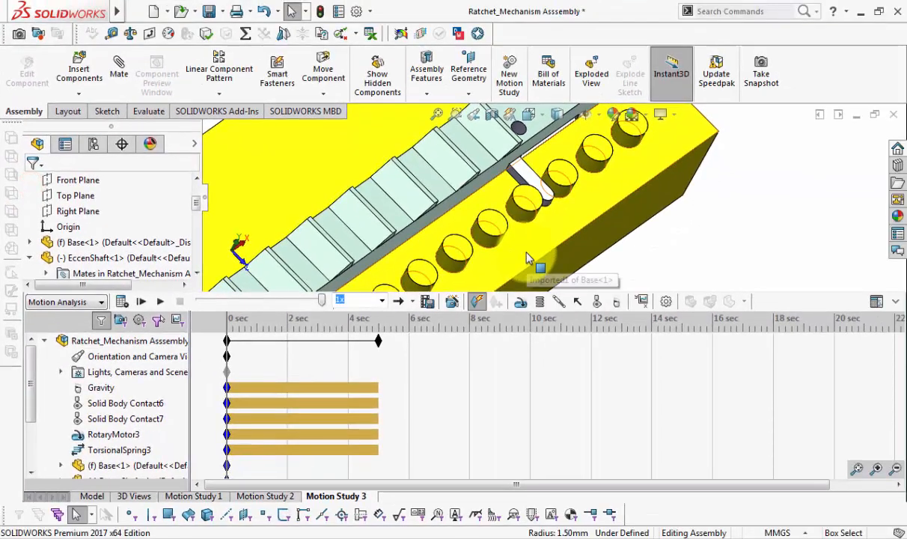
click(471, 389)
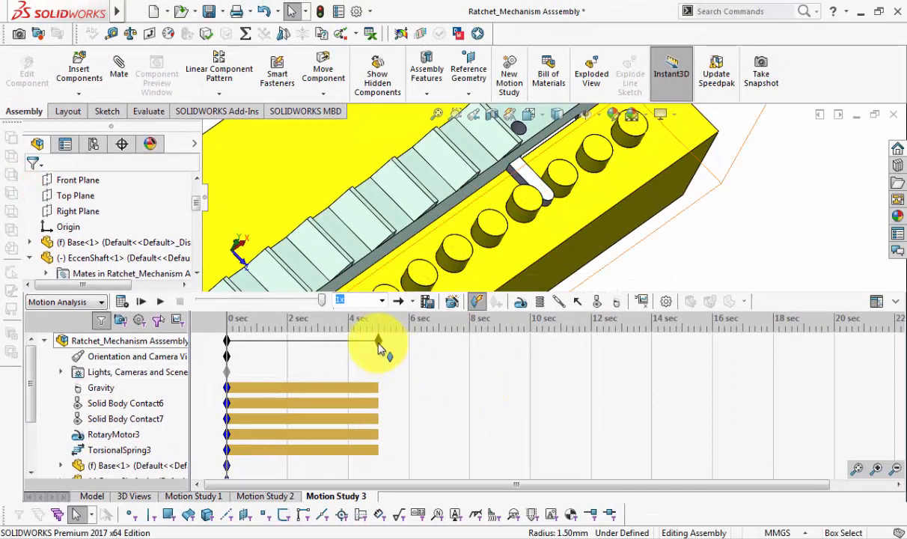
right_click(378, 343)
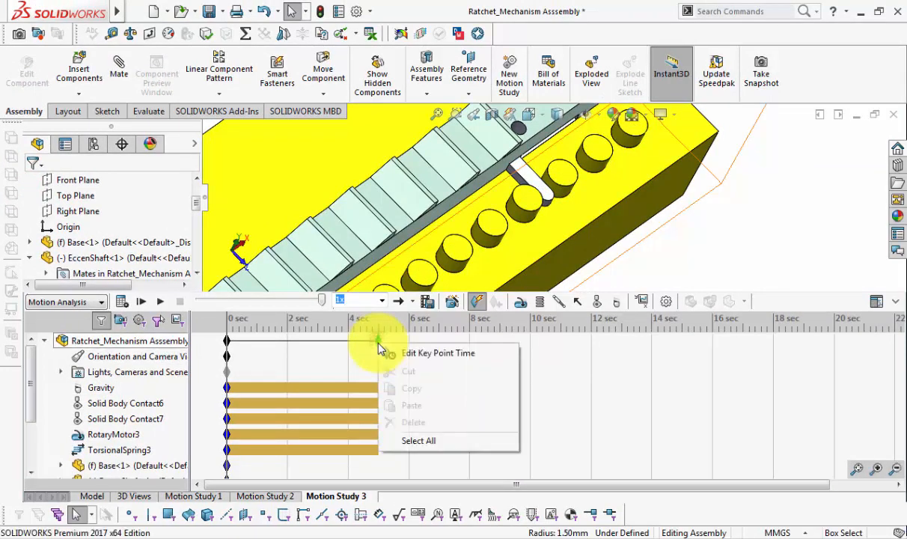
click(650, 264)
Enable Use Precise Contact in the motion study properties and accept them
scroll(644, 277, up, 2)
scroll(643, 276, up, 1)
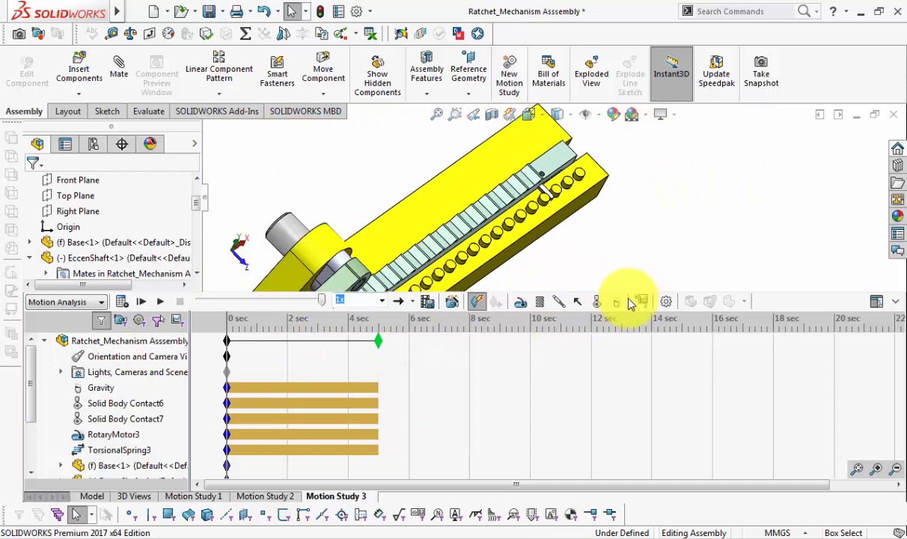
click(665, 301)
click(195, 283)
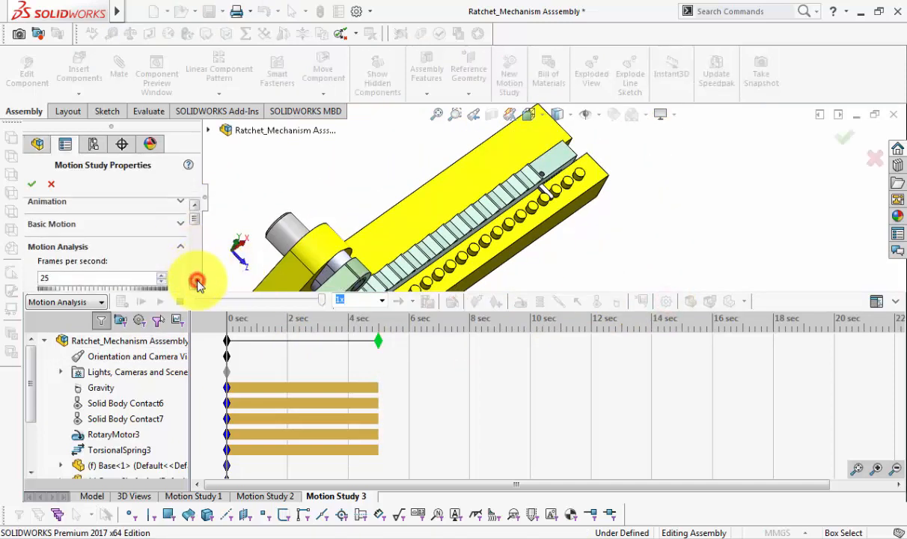
click(195, 283)
click(195, 283)
click(196, 284)
click(196, 283)
click(196, 284)
click(195, 284)
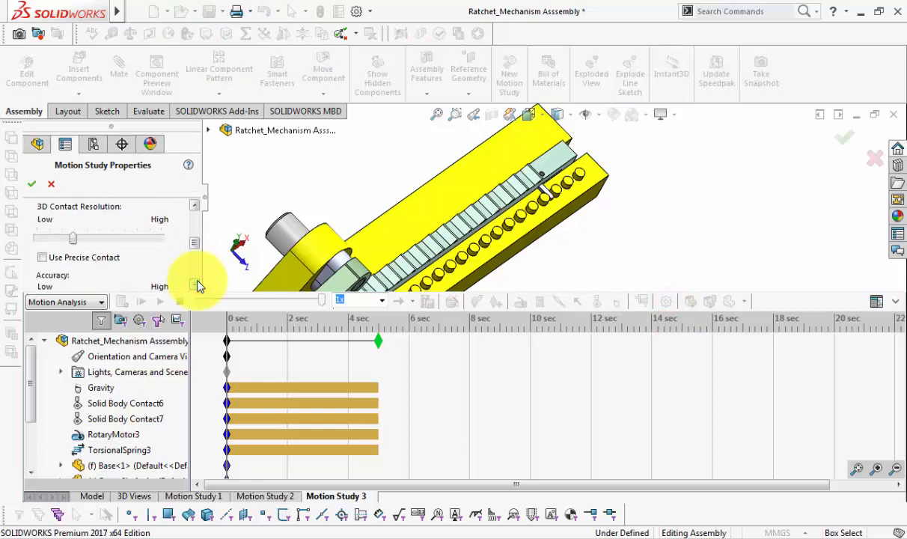
click(53, 258)
click(32, 183)
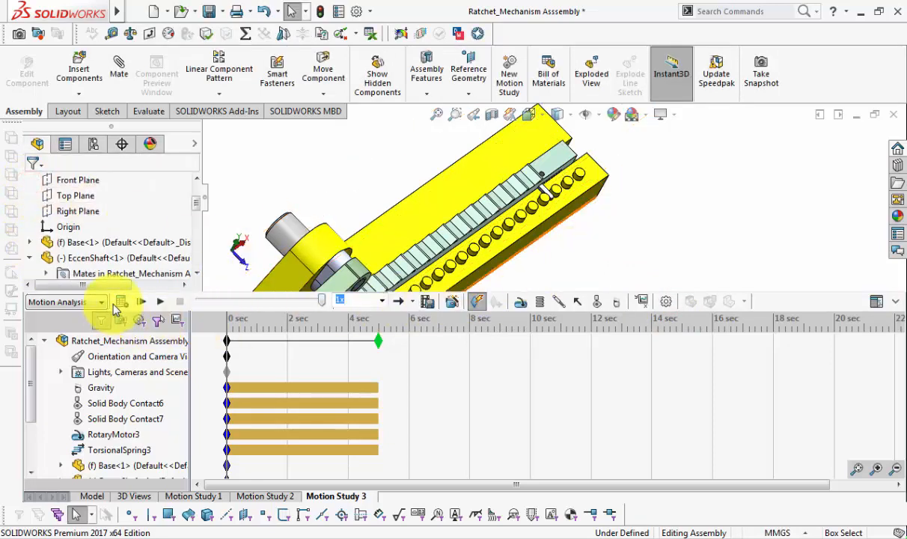
Save the assembly and calculate Motion Study 3
click(209, 11)
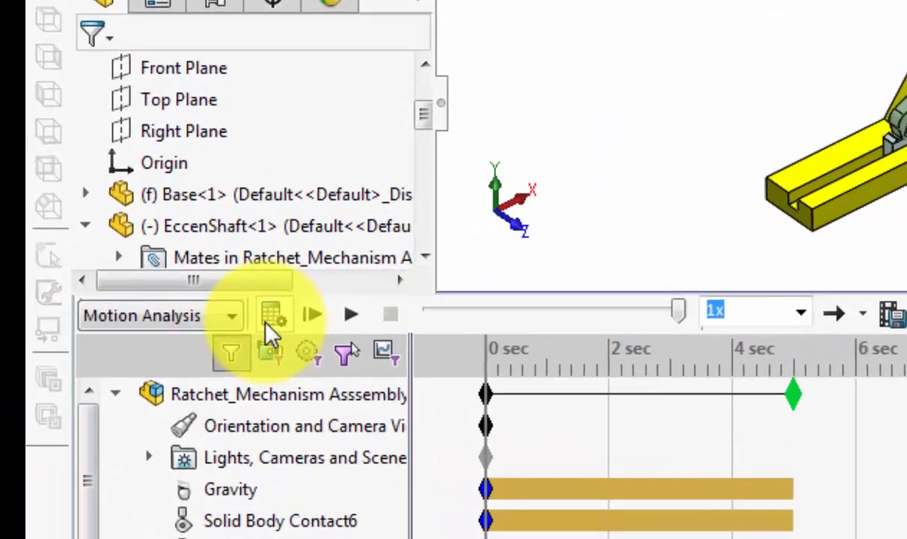
click(268, 316)
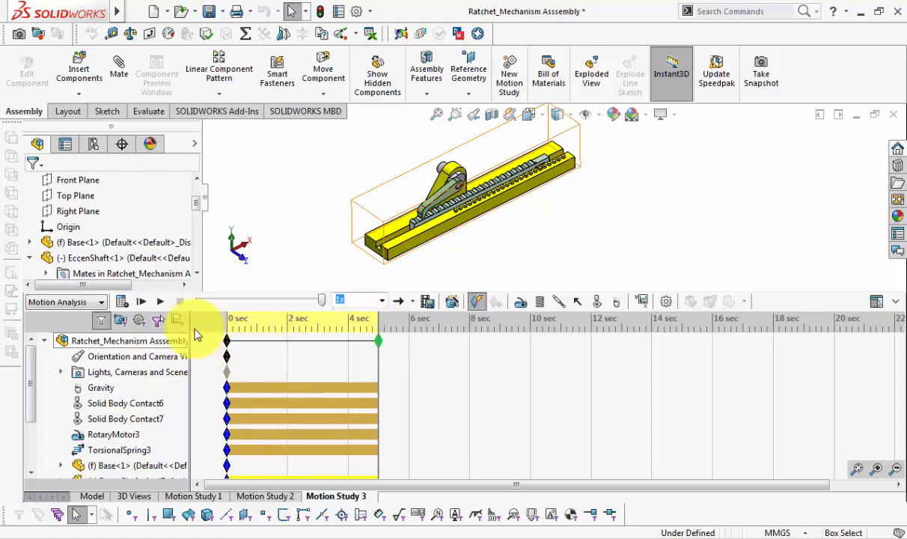
Collapse the motion timeline and play the calculated simulation in the enlarged view
click(899, 302)
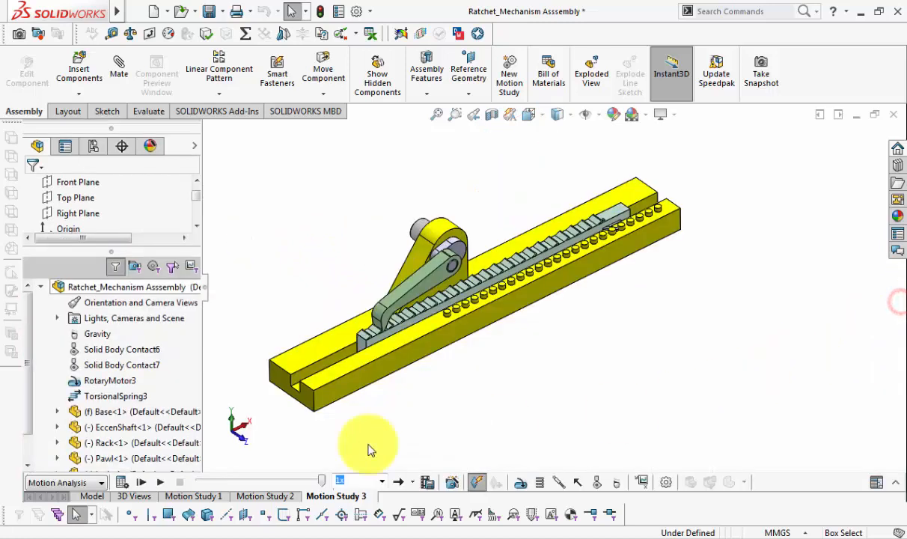
click(158, 482)
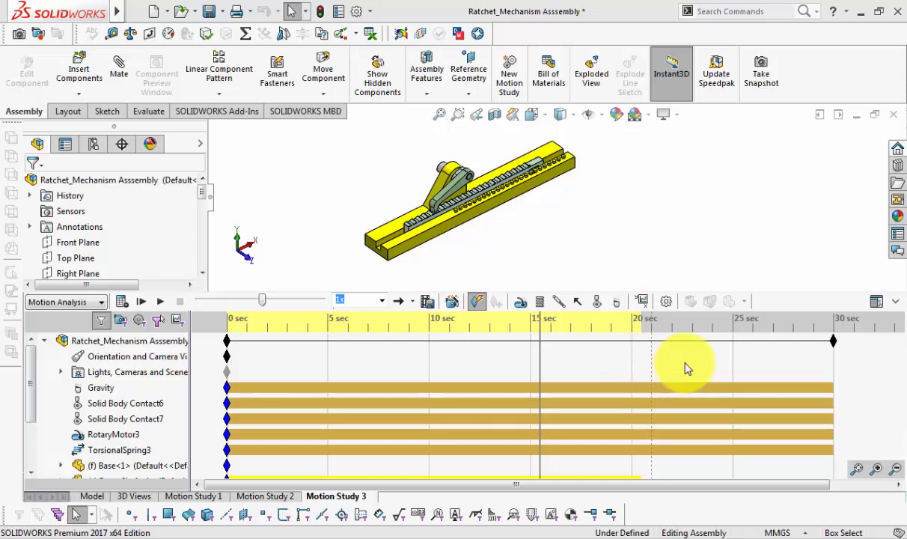
Shorten the motion study to 20 seconds and rebuild the assembly with the timeline at 0 seconds
drag(832, 341, 632, 352)
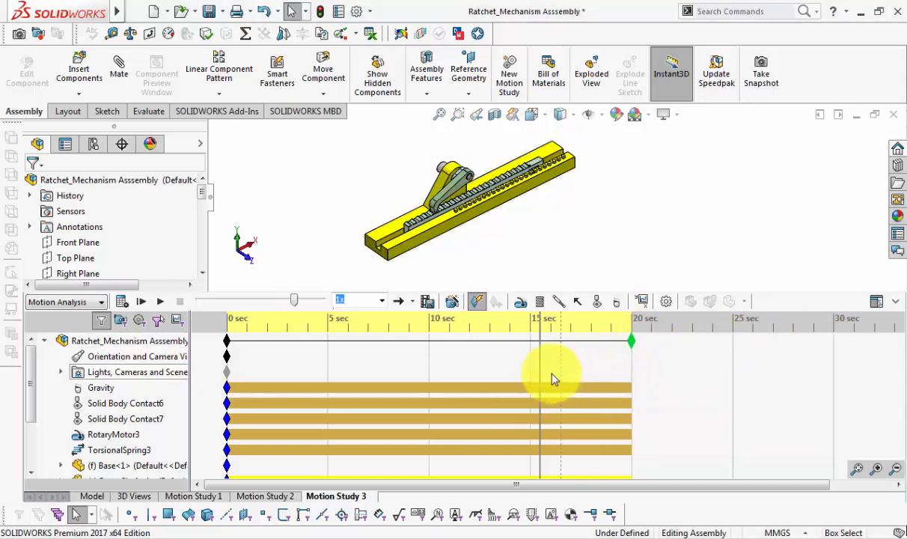
drag(540, 369, 229, 371)
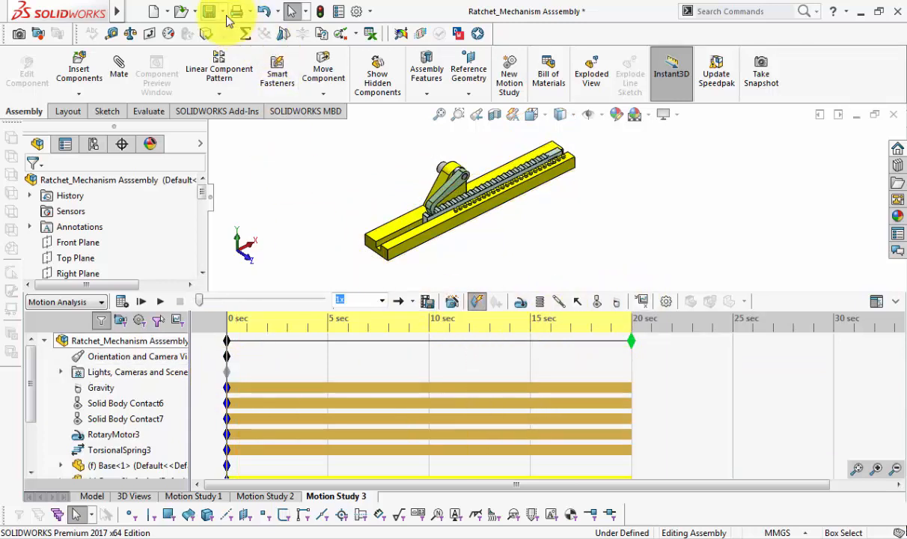
click(319, 11)
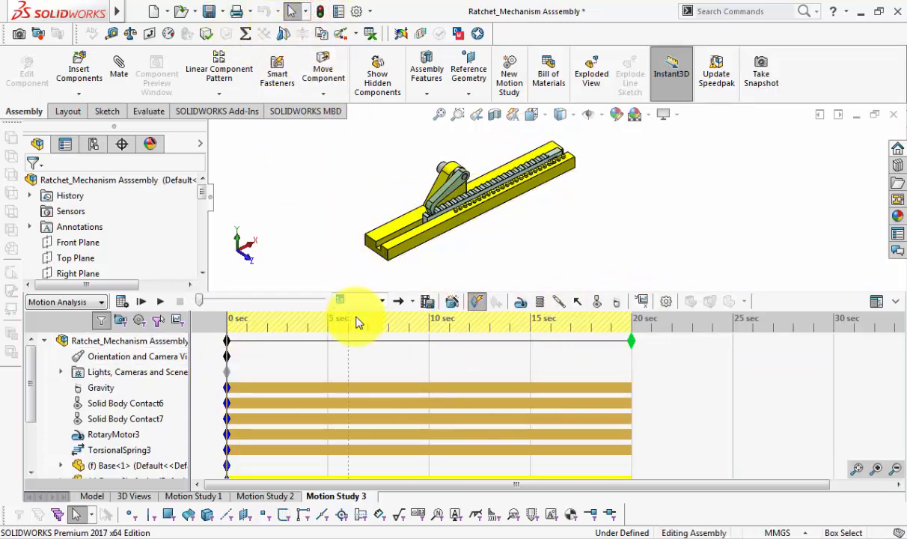
Set the Motion Analysis accuracy to 0.0001 in the motion study properties and accept the change
click(665, 302)
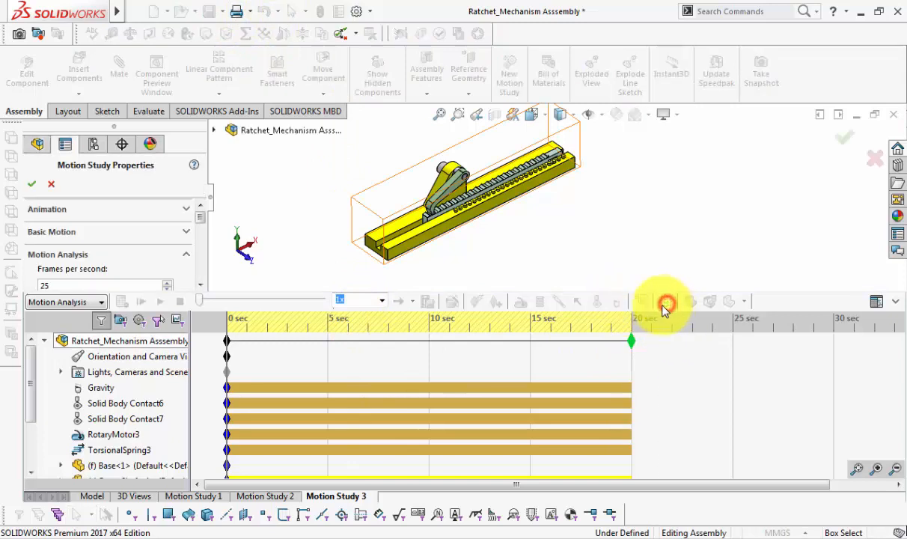
click(200, 286)
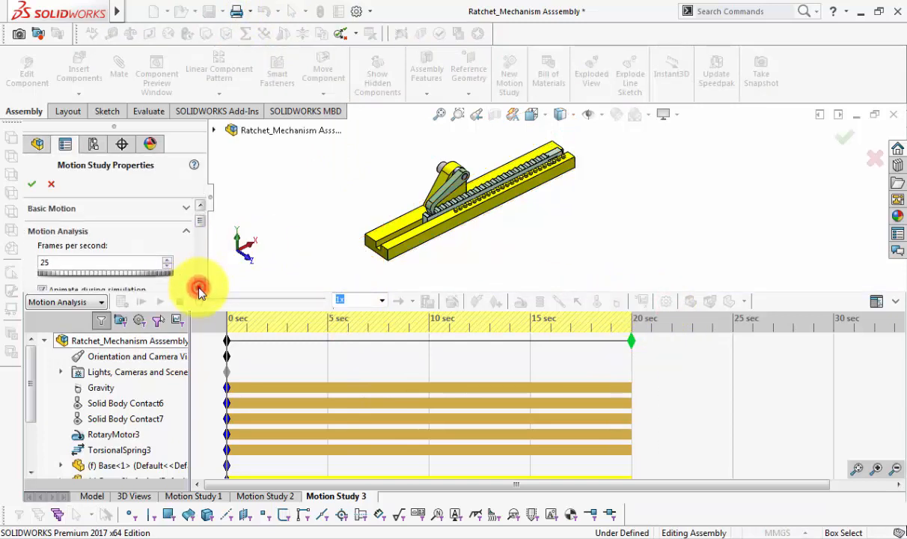
click(199, 286)
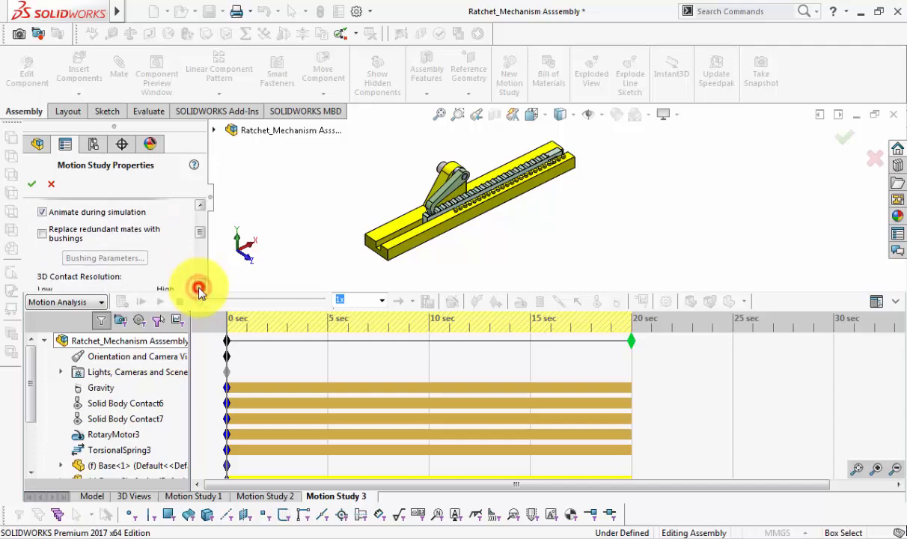
click(200, 287)
click(199, 287)
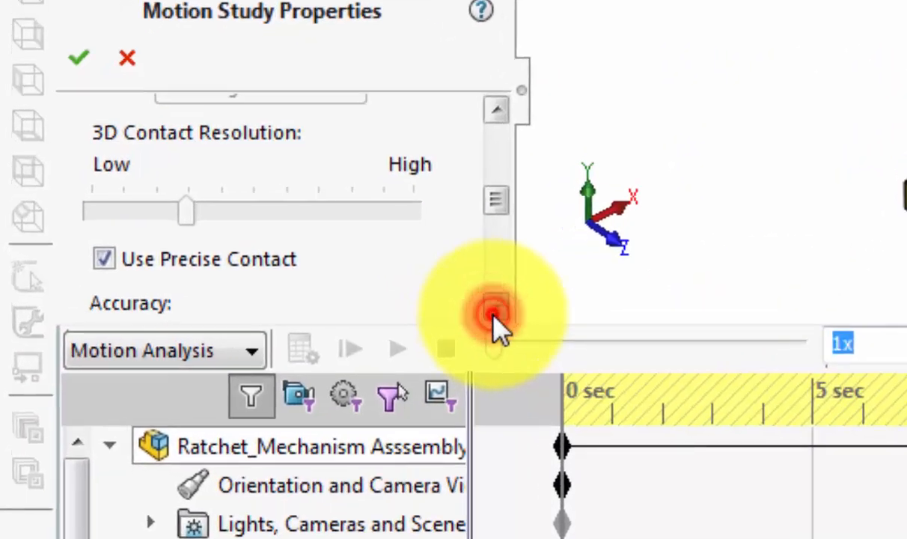
click(200, 287)
click(199, 286)
click(515, 313)
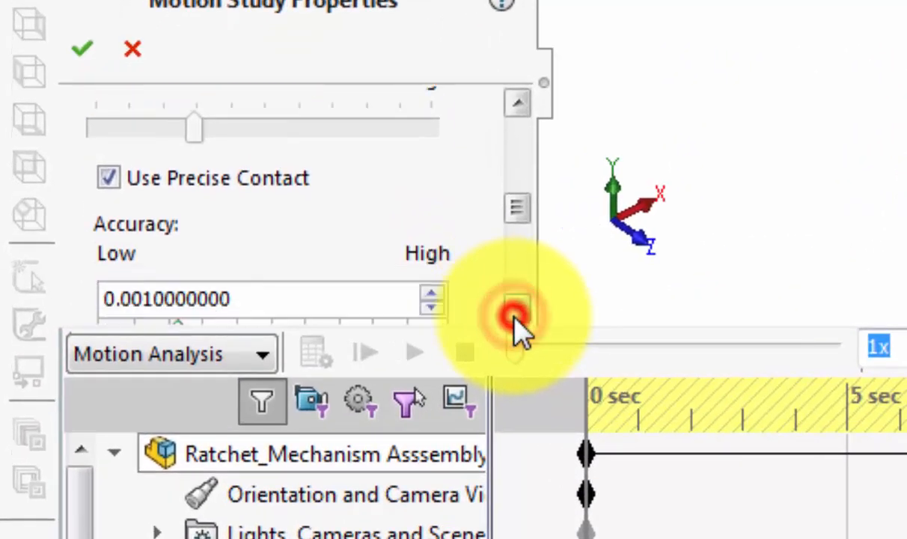
click(432, 304)
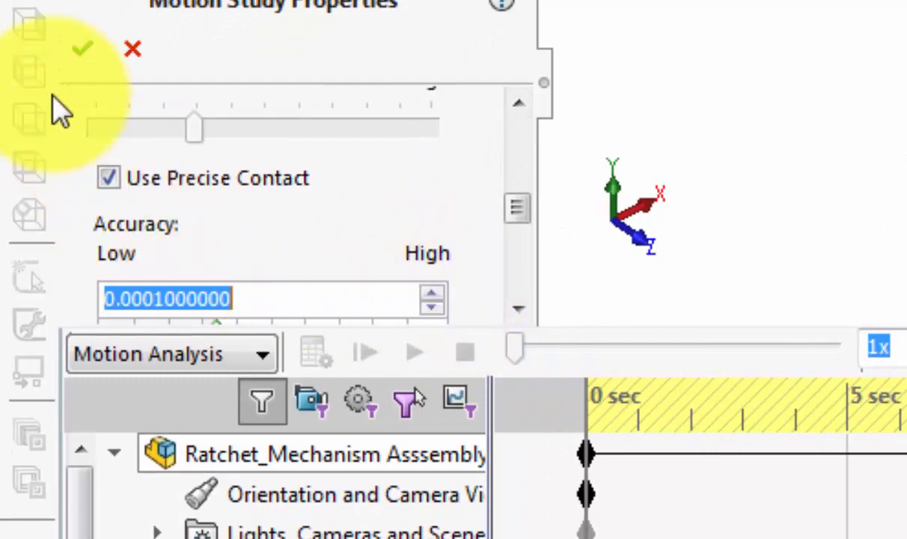
click(81, 48)
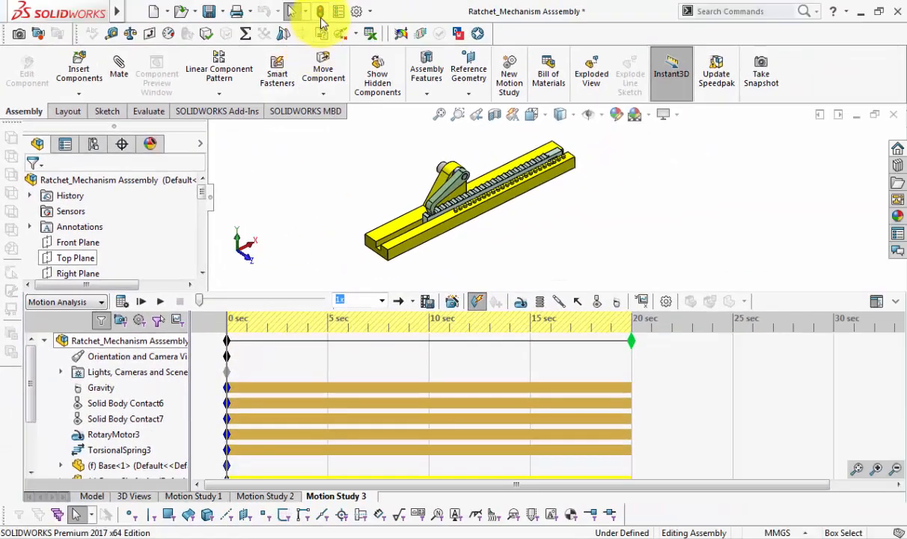
Recalculate Motion Study 3 and play the simulation, collapsing the motion timeline to replay it in the enlarged view
click(121, 300)
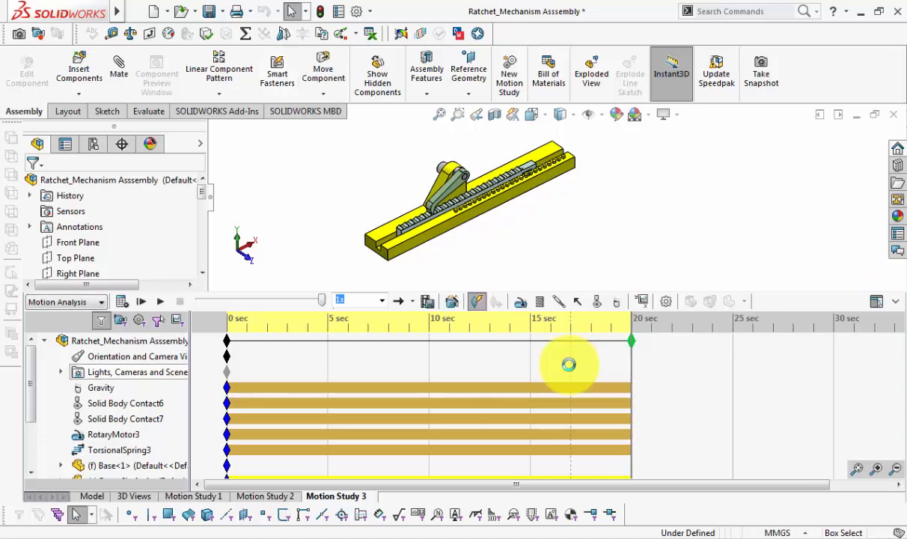
click(162, 302)
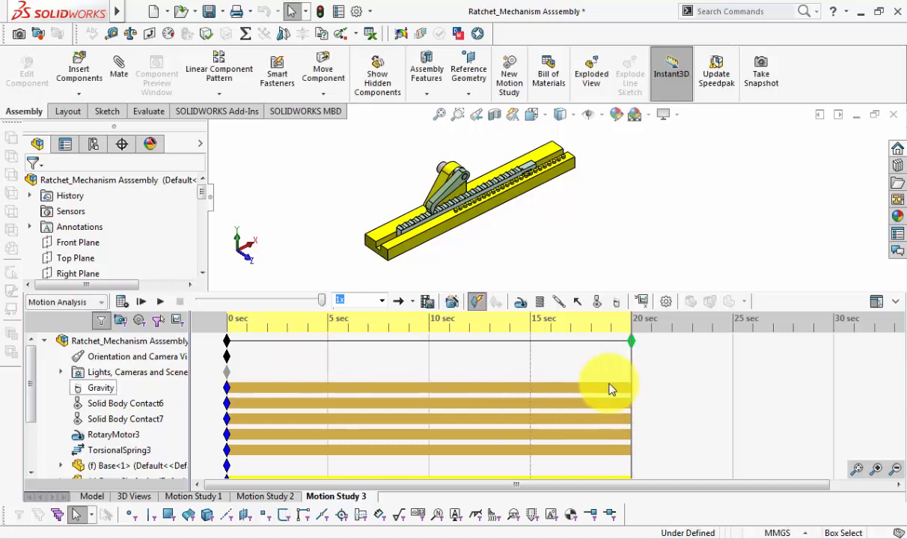
click(895, 301)
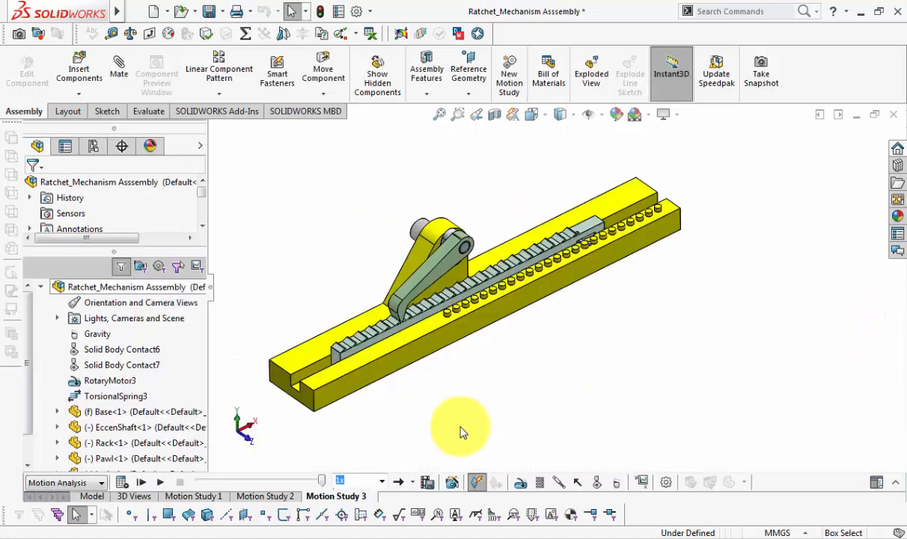
click(160, 482)
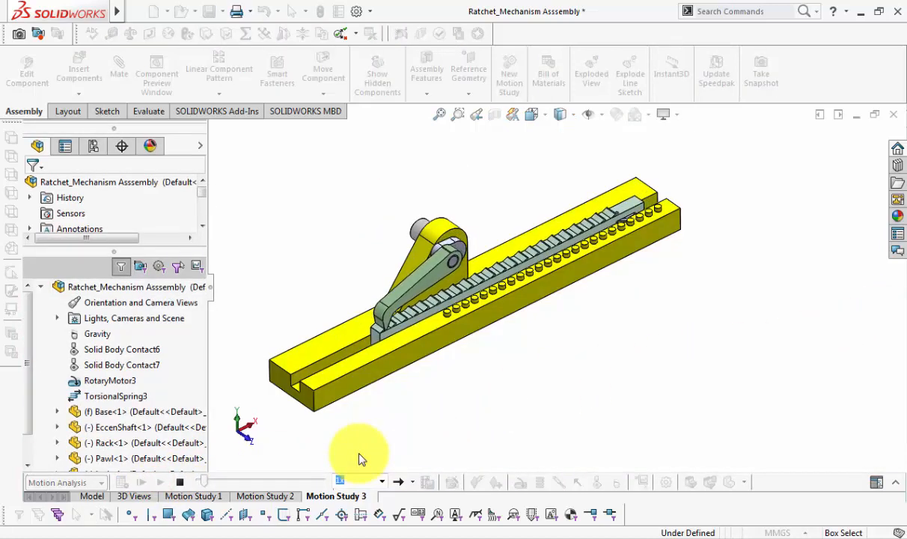